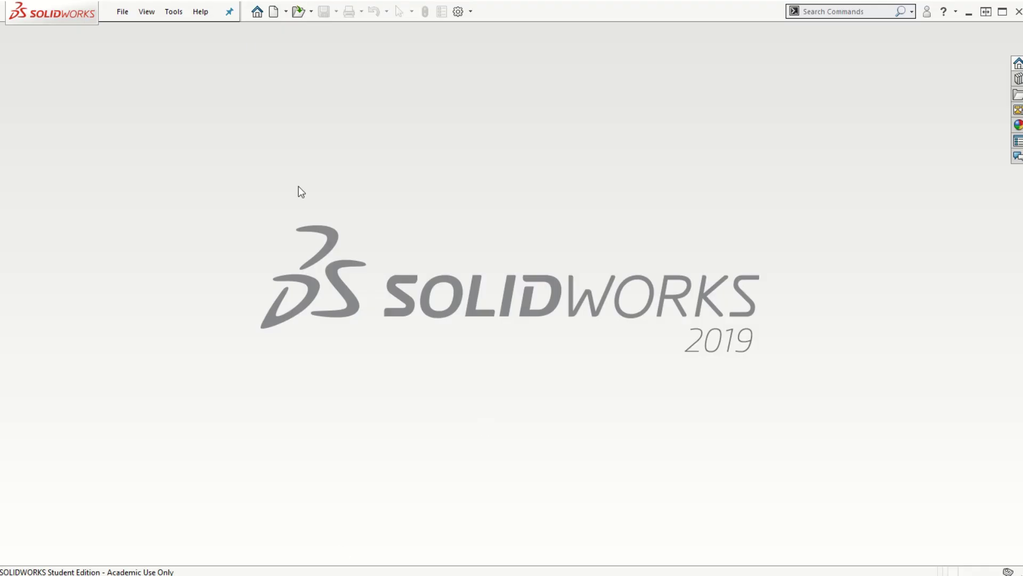
Step: Create a new part document and start a sketch on the Front Plane
click(128, 14)
click(137, 33)
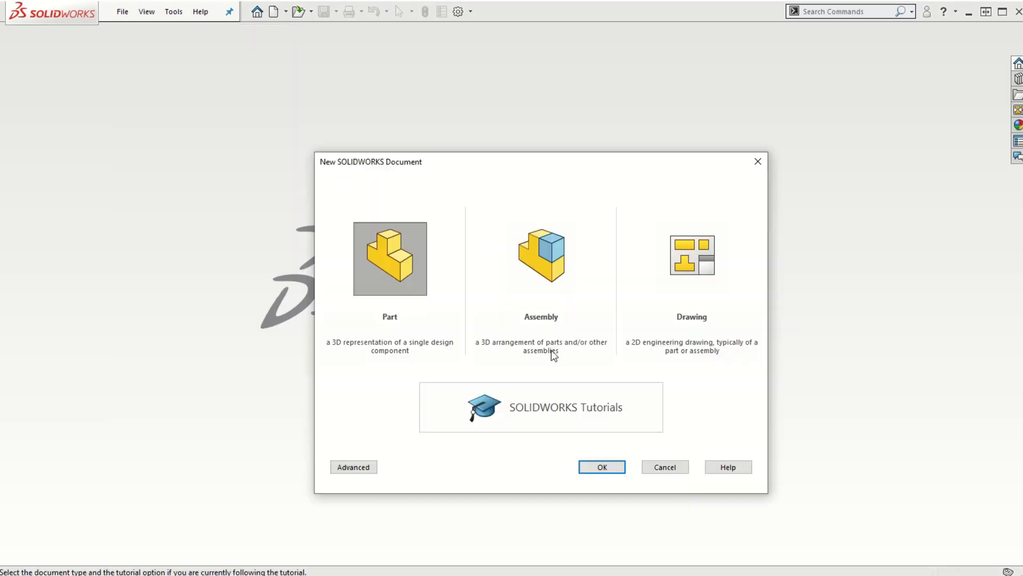
click(601, 467)
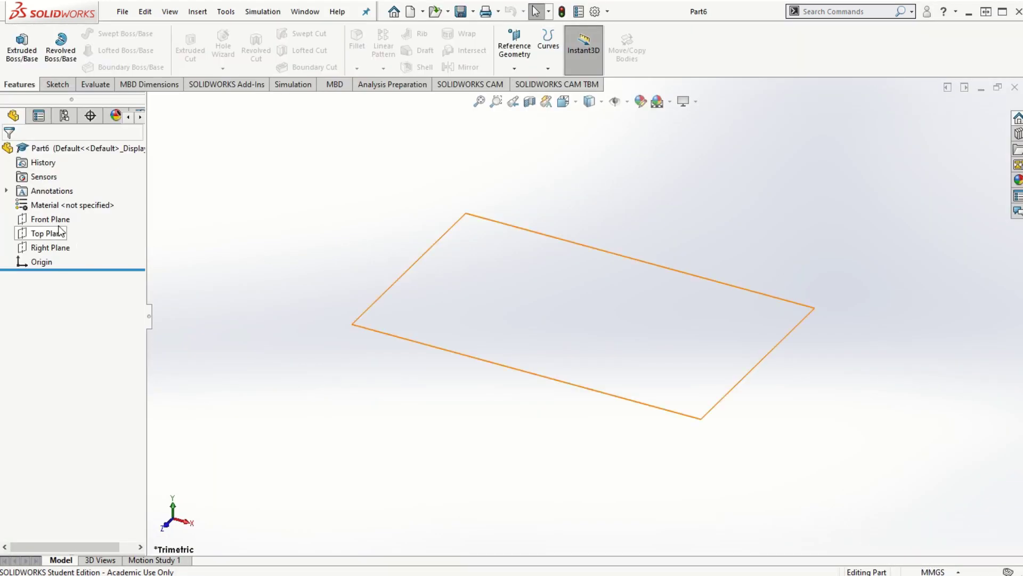
click(28, 222)
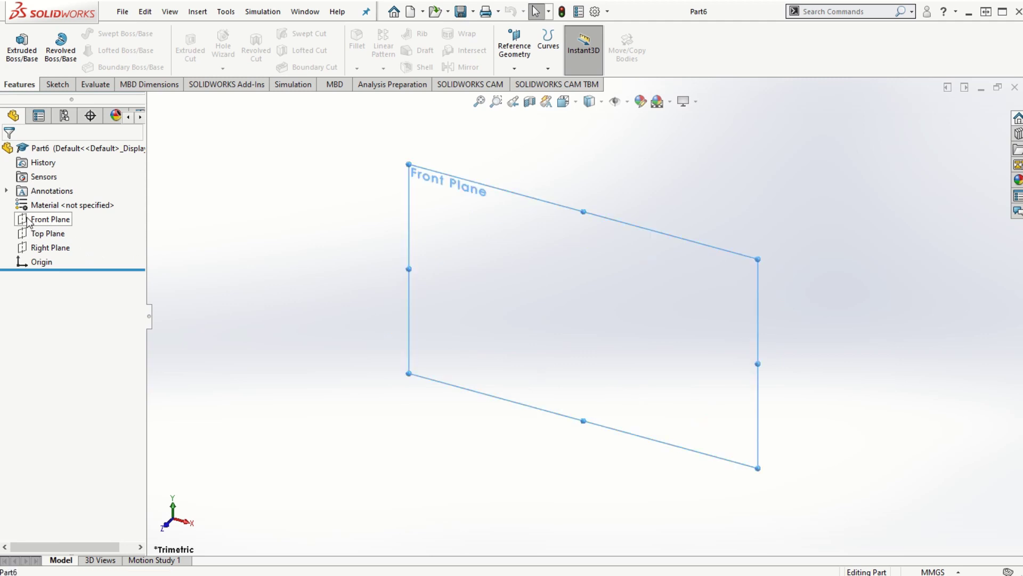
click(41, 202)
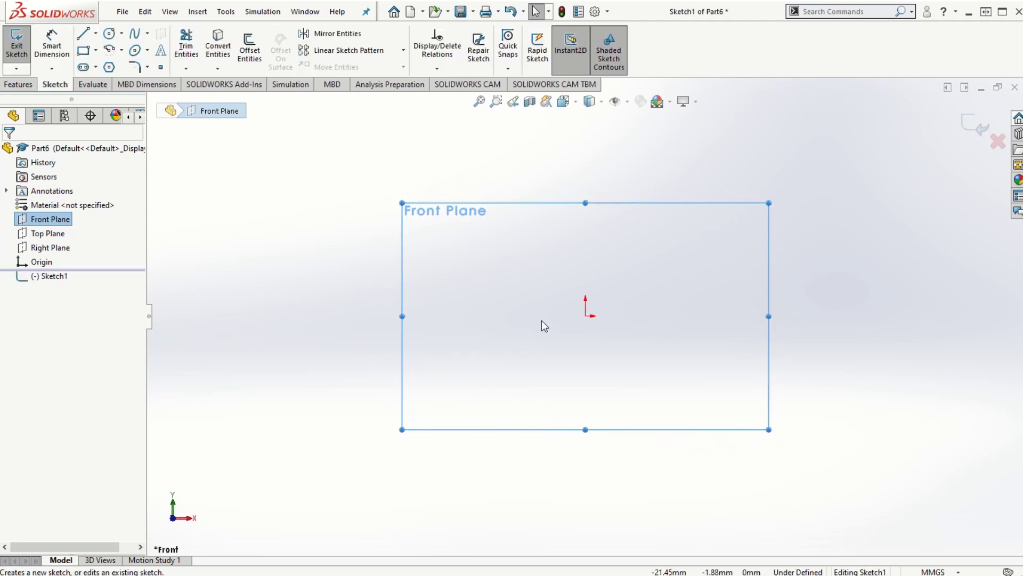
Step: Draw a closed six-line L-shaped outline starting from the origin
click(83, 36)
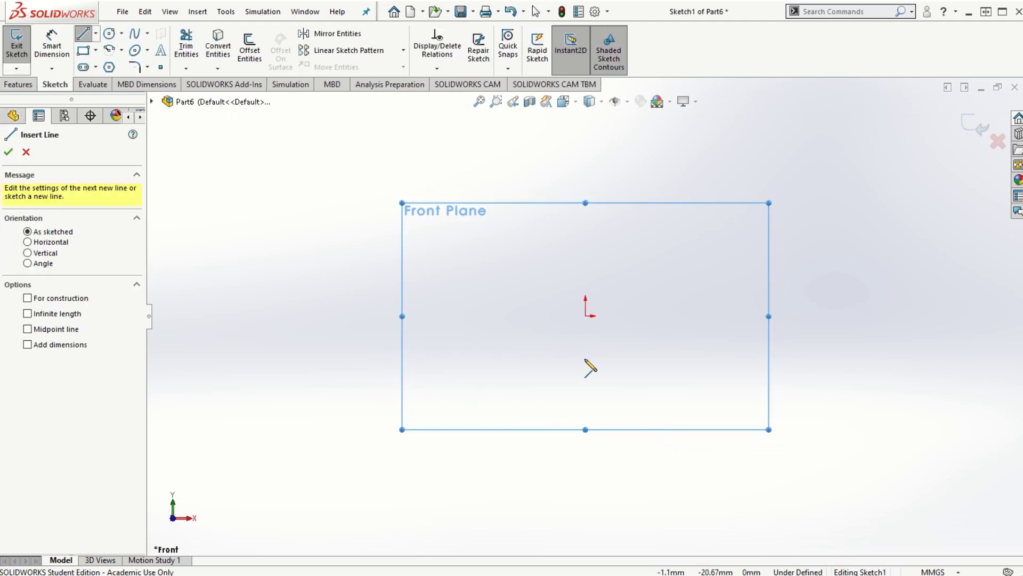
click(585, 316)
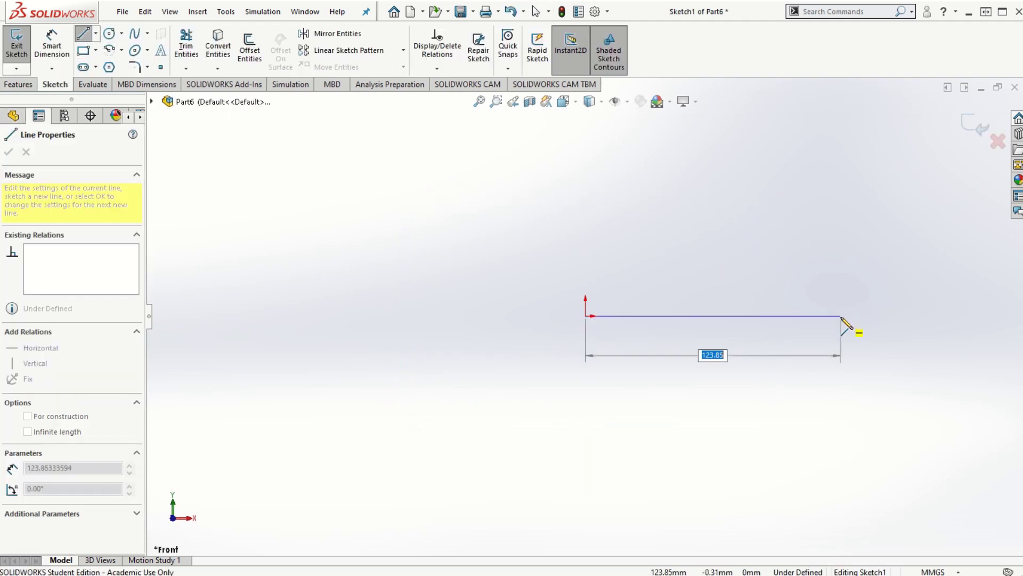
click(841, 316)
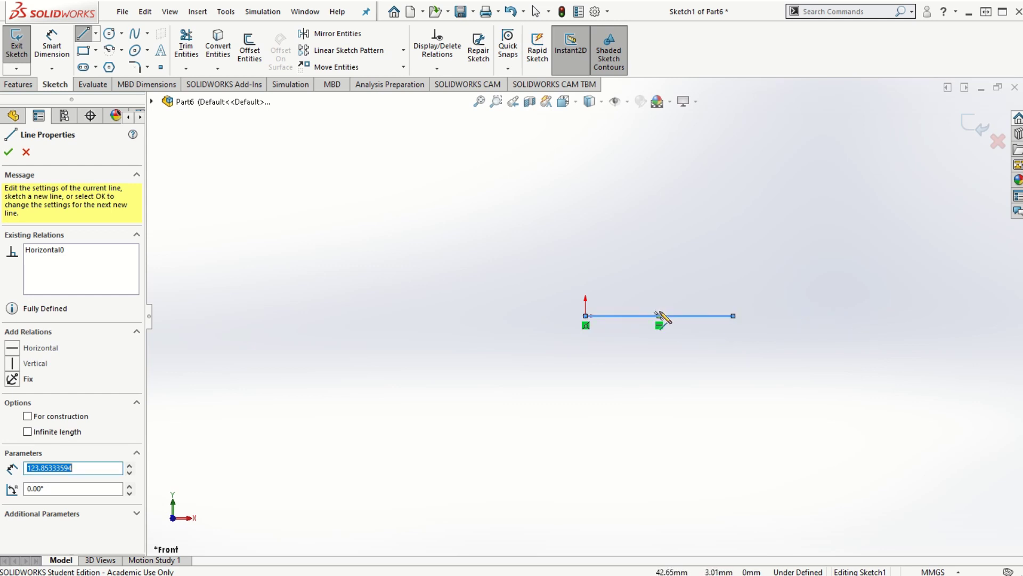
scroll(697, 266, down, 2)
click(449, 392)
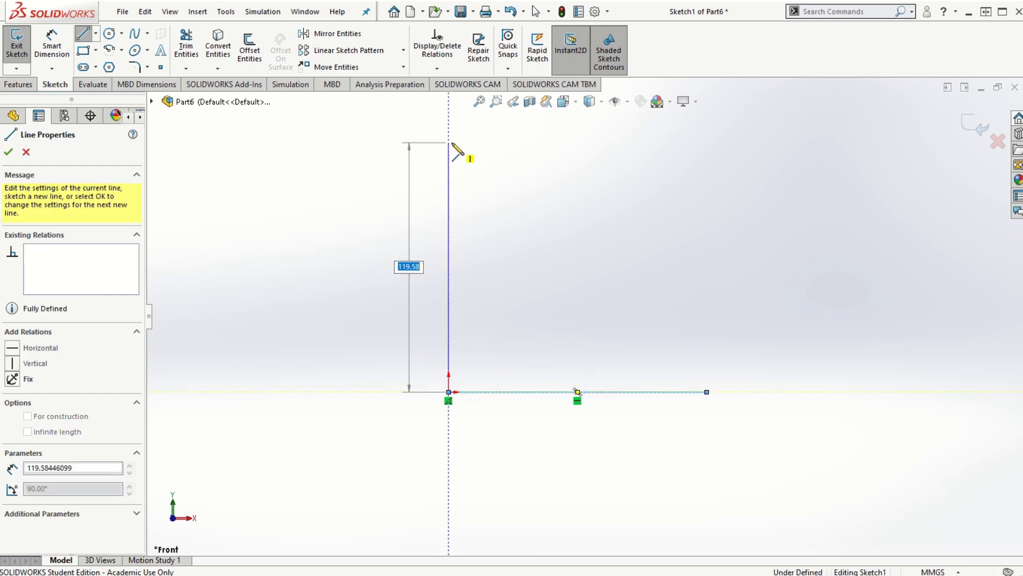
click(450, 143)
click(496, 143)
click(496, 346)
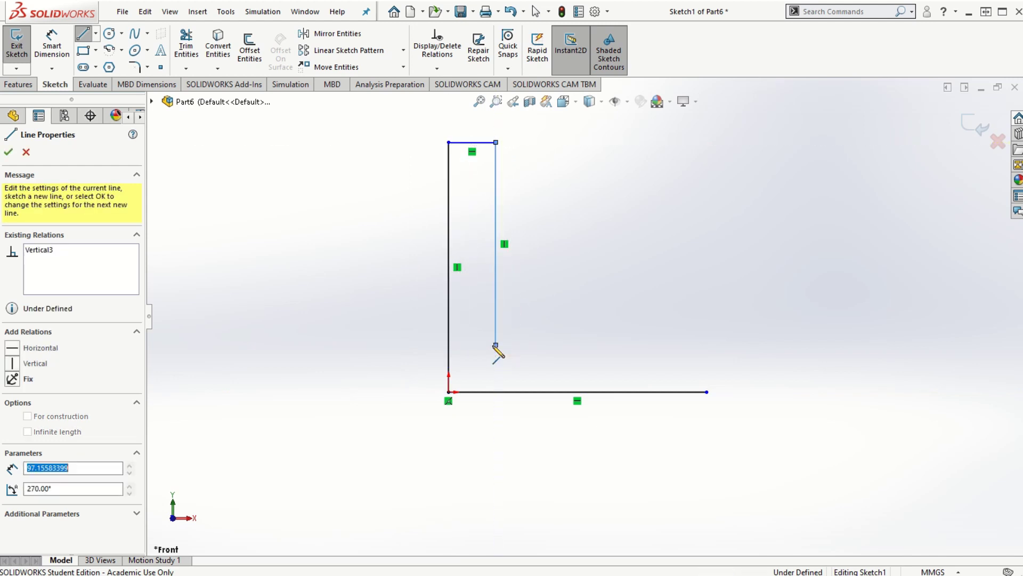
click(707, 344)
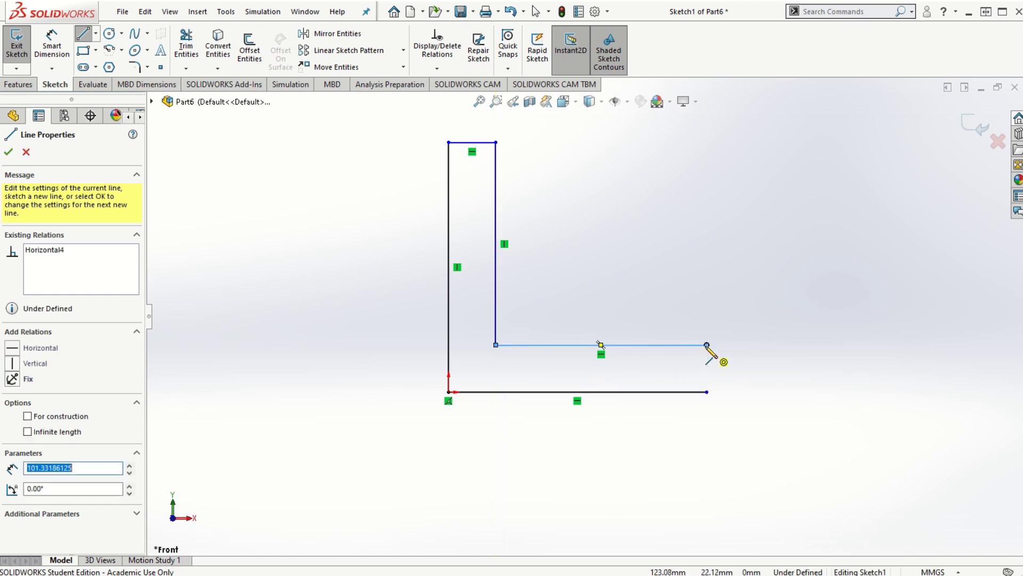
click(706, 392)
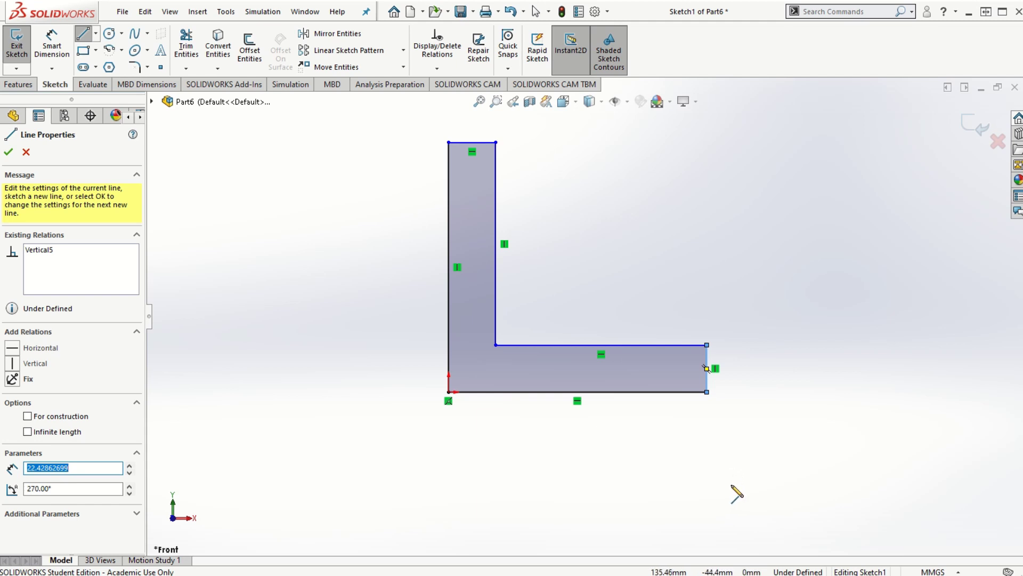
Step: Make the upright arm's top edge and the right end edge equal in length
key(Escape)
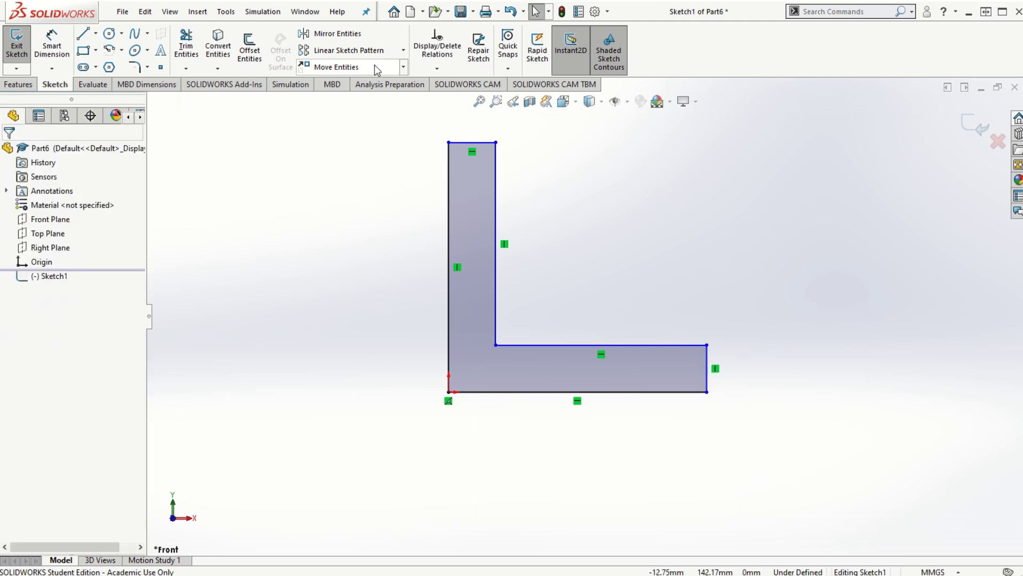
click(474, 143)
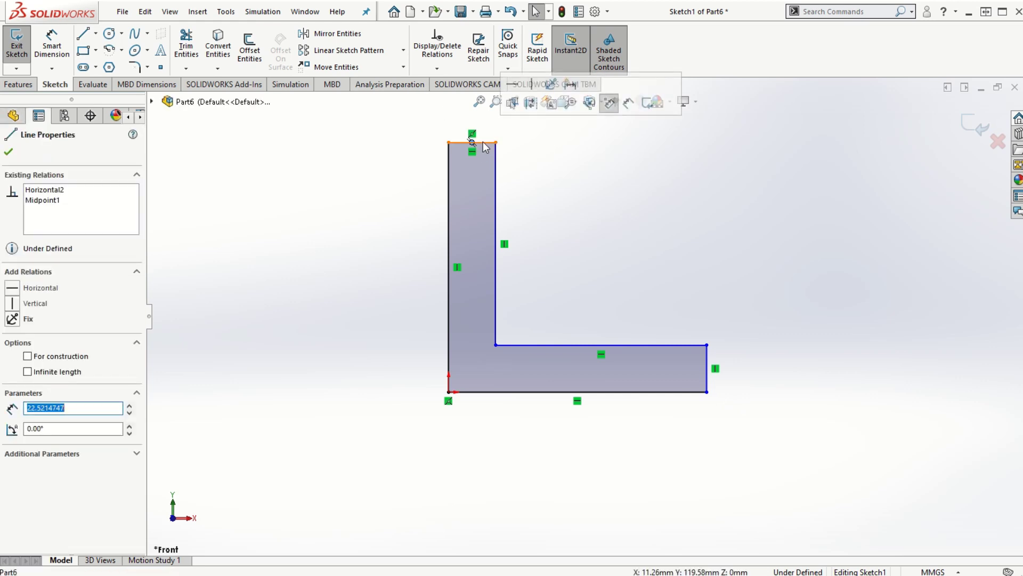
key(ctrl+z)
click(484, 143)
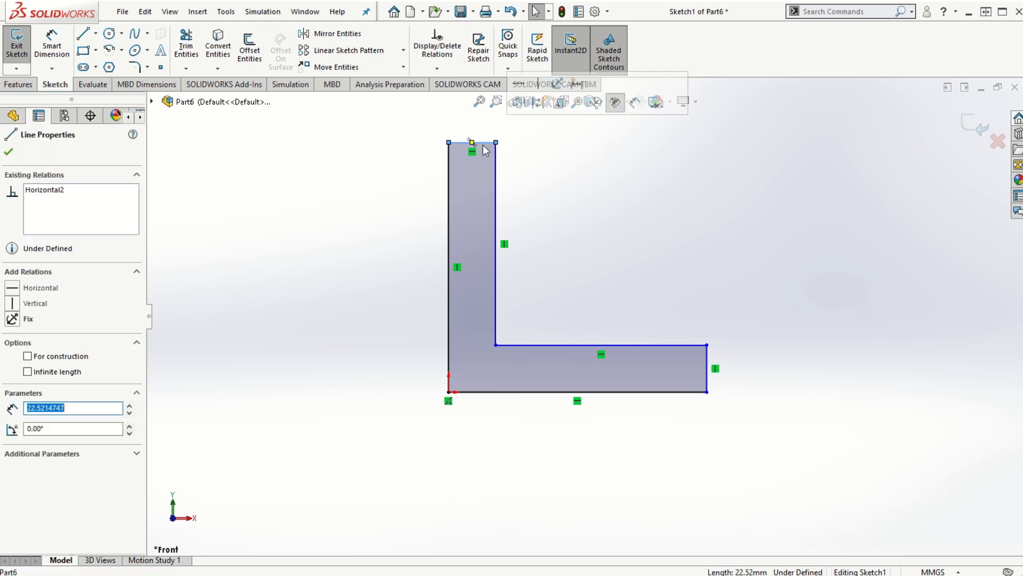
ctrl+click(707, 367)
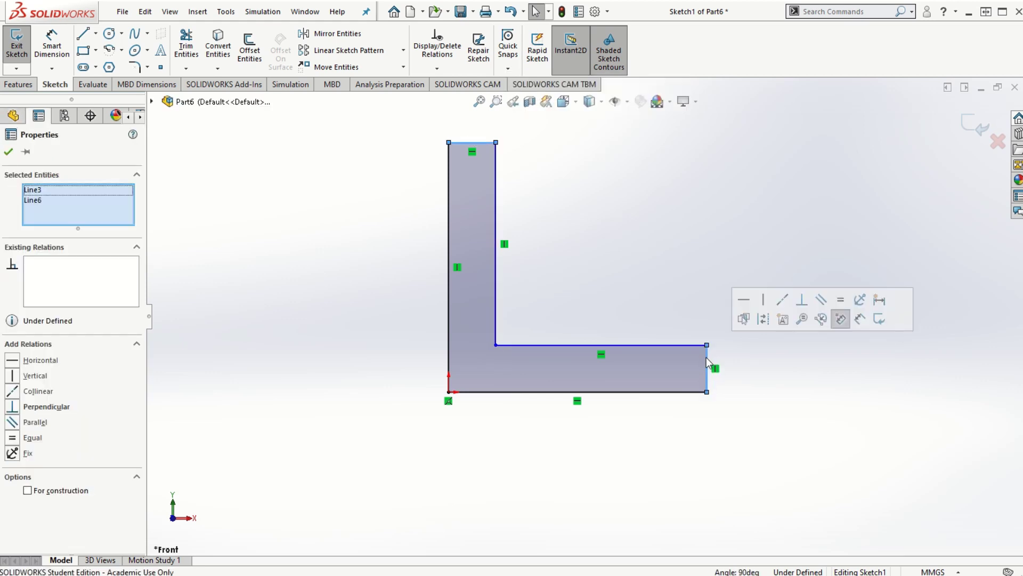
click(840, 302)
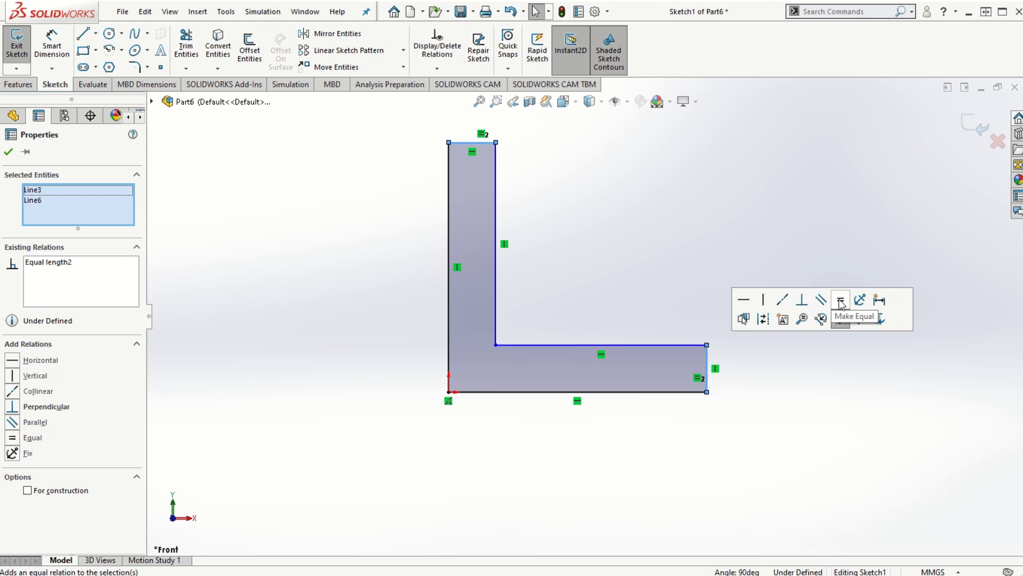
Step: Make the long left edge and the bottom edge equal in length
click(449, 259)
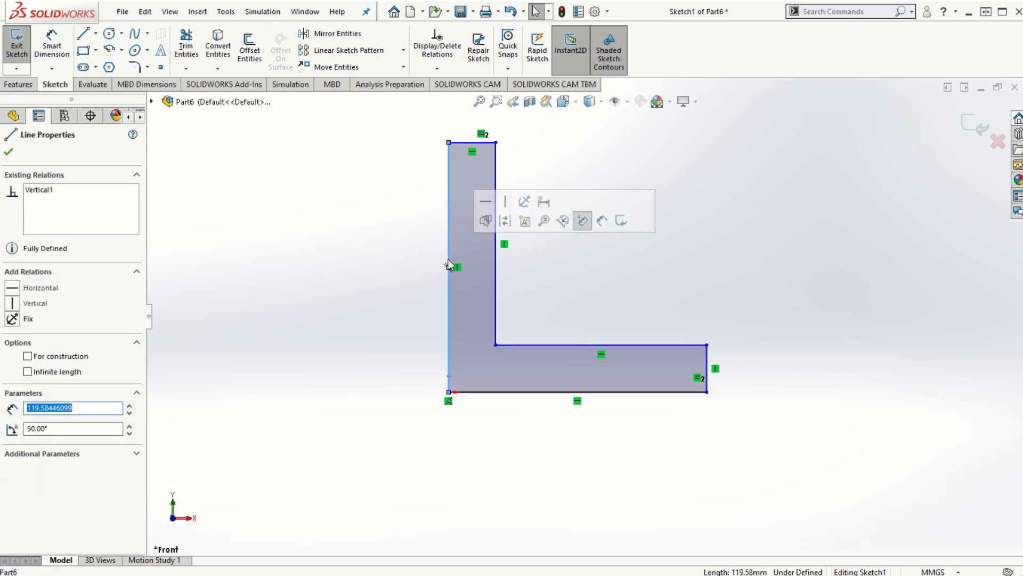
ctrl+click(525, 391)
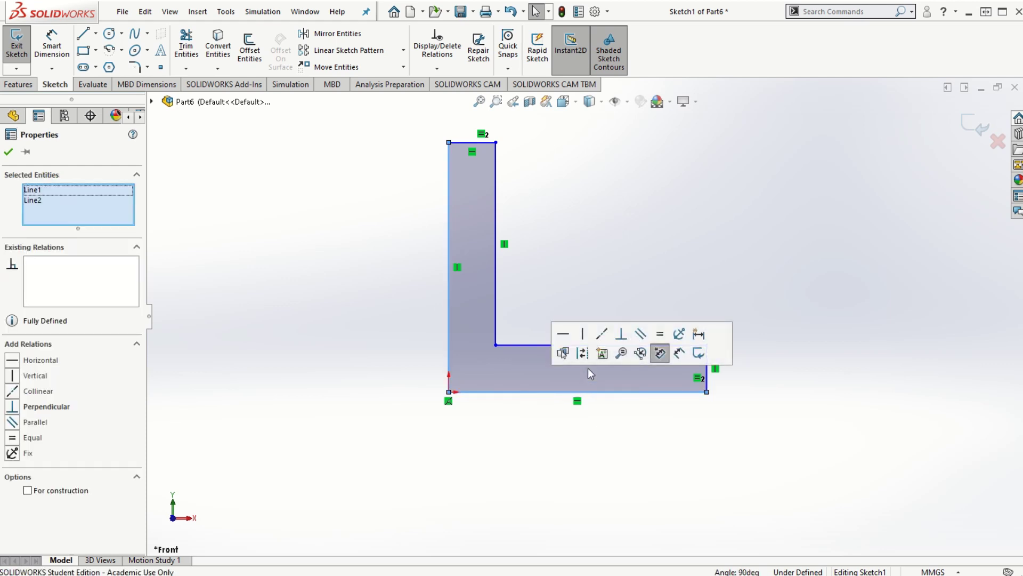
click(661, 336)
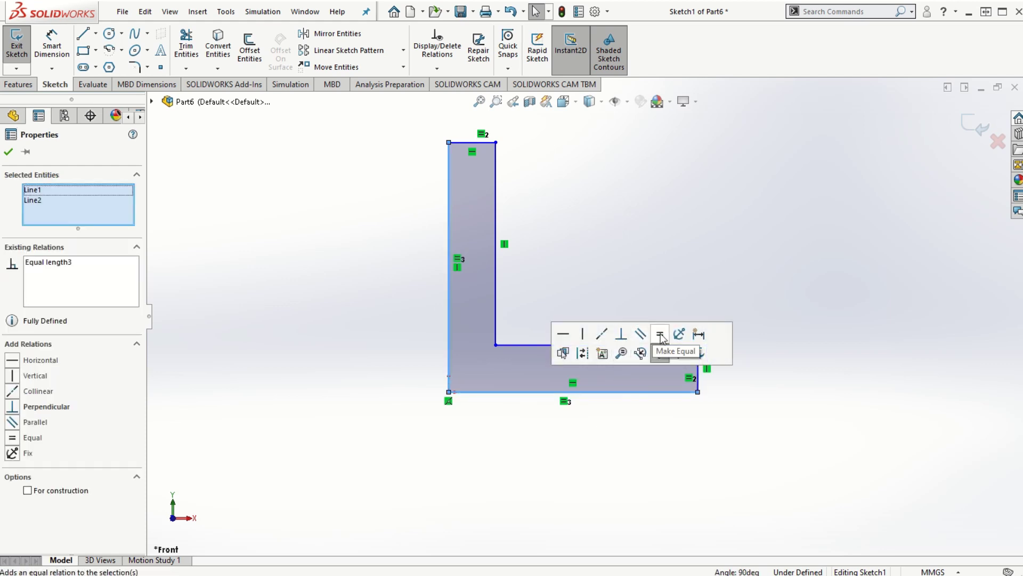
click(8, 152)
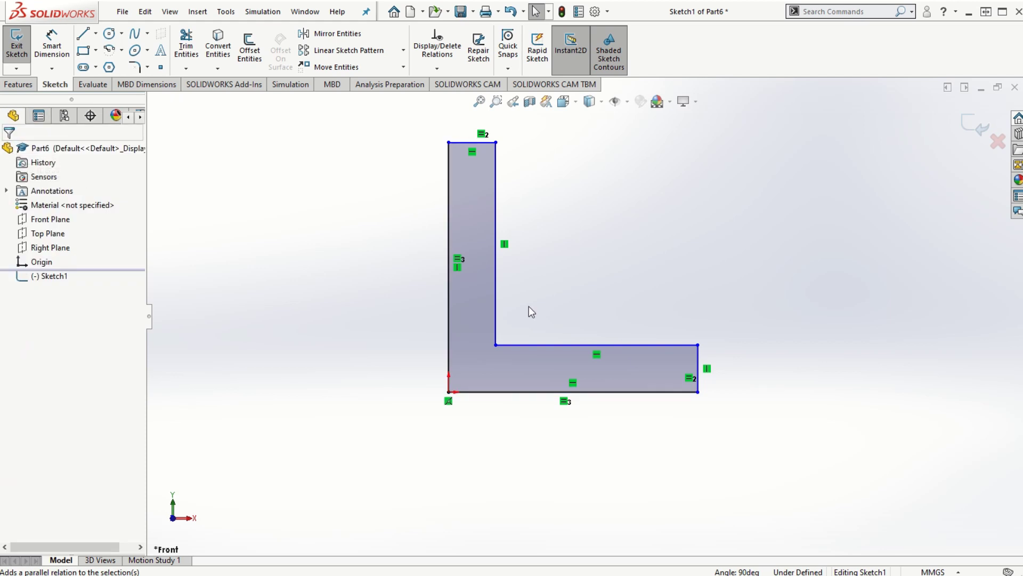
Step: Dimension the bottom edge to 100 mm and the right end edge to 25 mm
click(52, 47)
click(520, 392)
click(583, 429)
text(100)
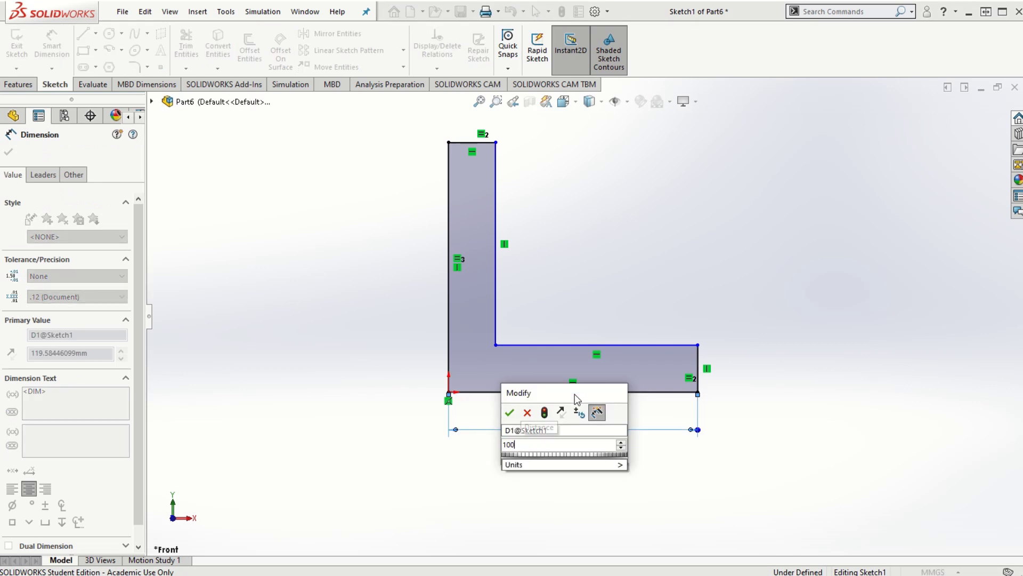
key(Return)
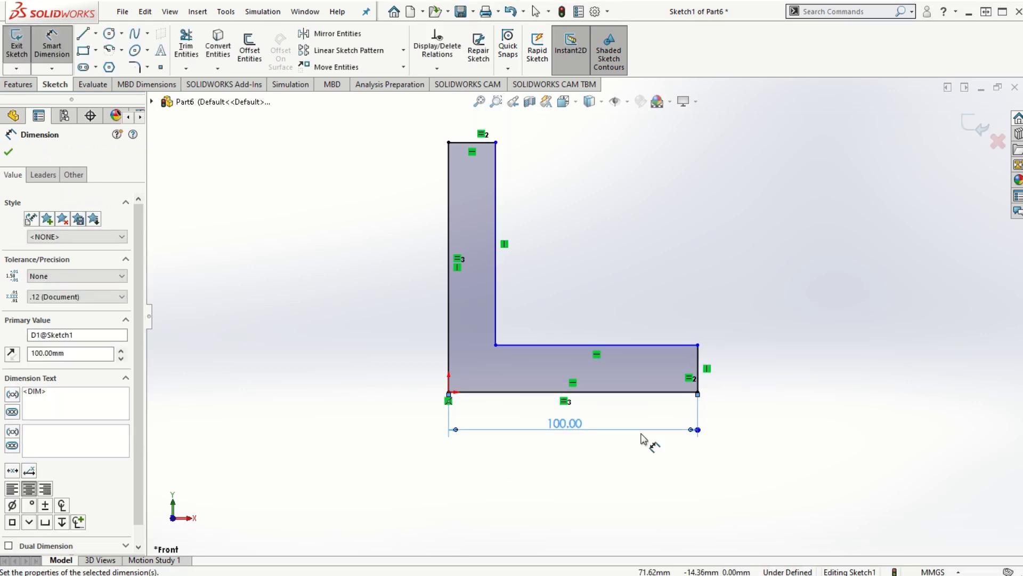
click(700, 366)
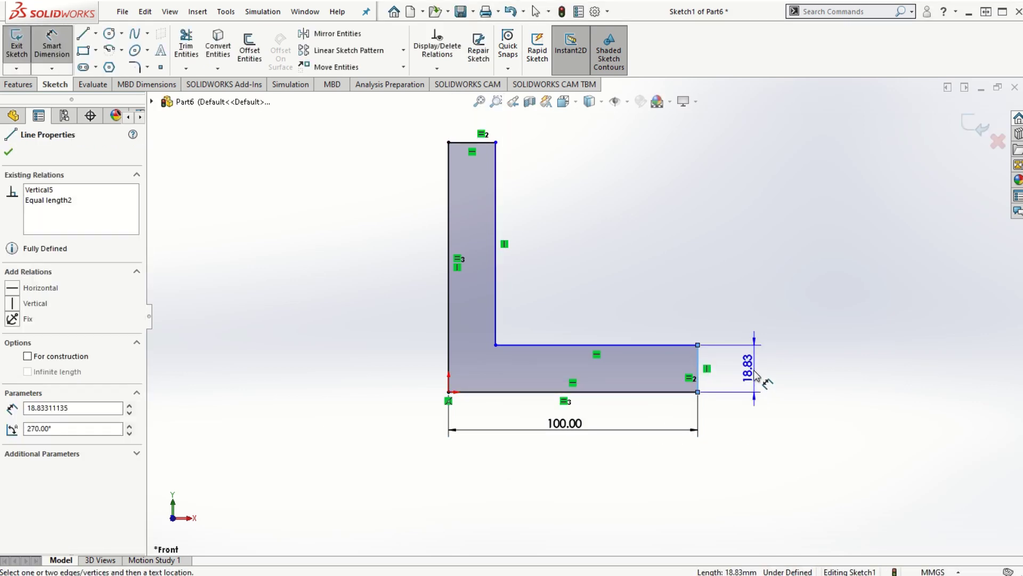
click(742, 367)
text(25)
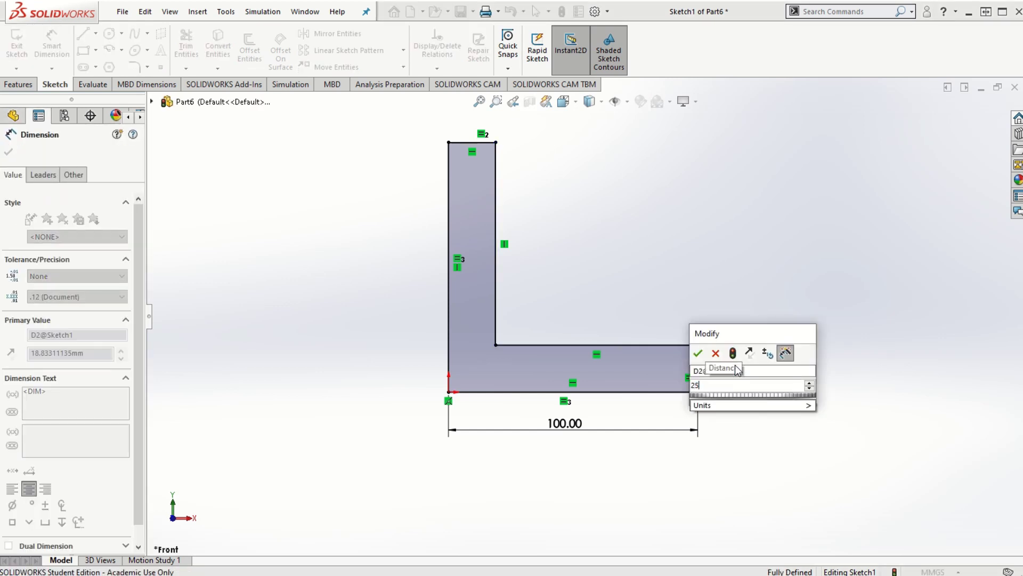
key(Return)
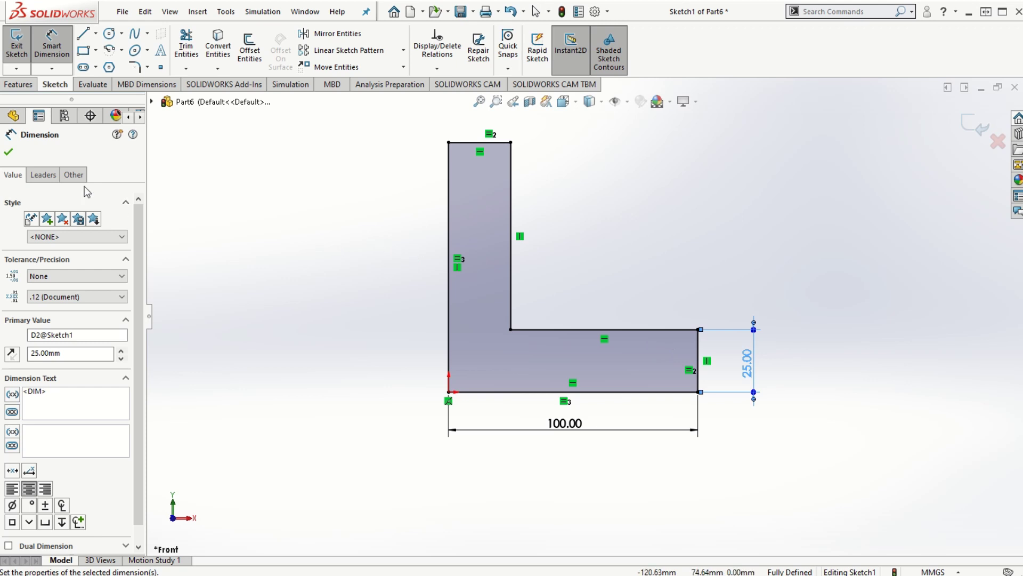
click(9, 152)
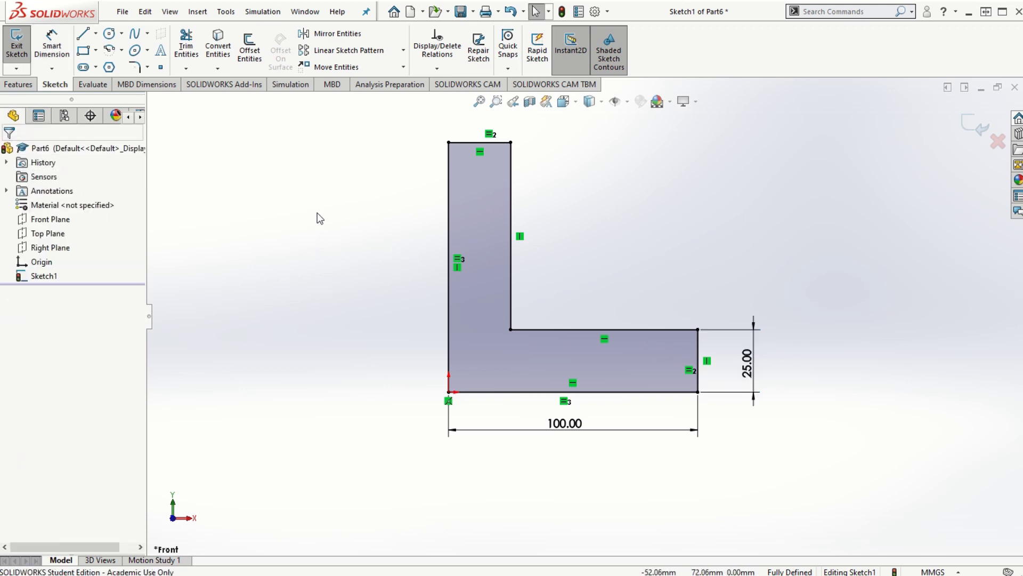
Step: Extrude the L sketch as a Boss-Extrude with a 100 mm blind depth
click(20, 85)
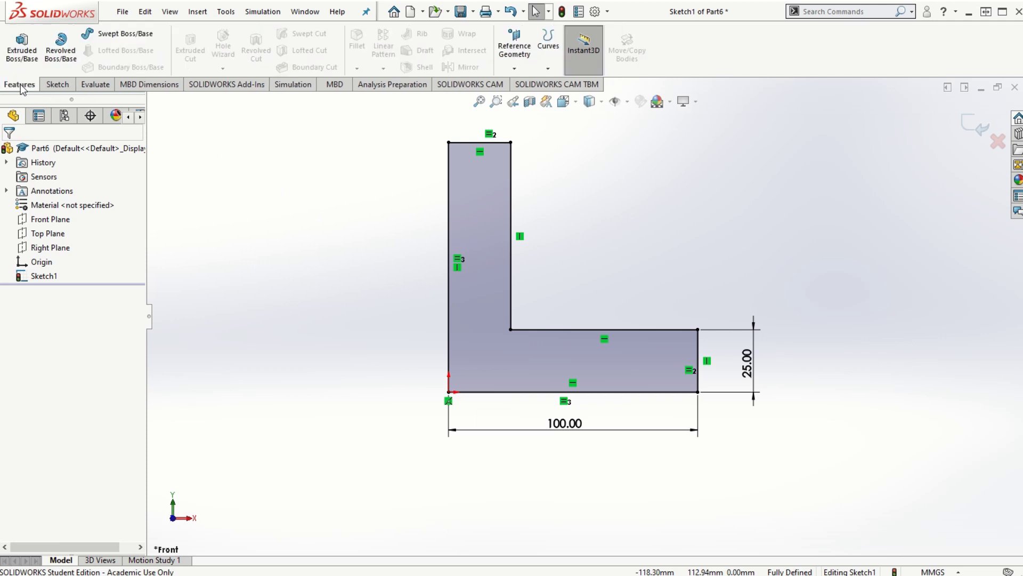
click(21, 47)
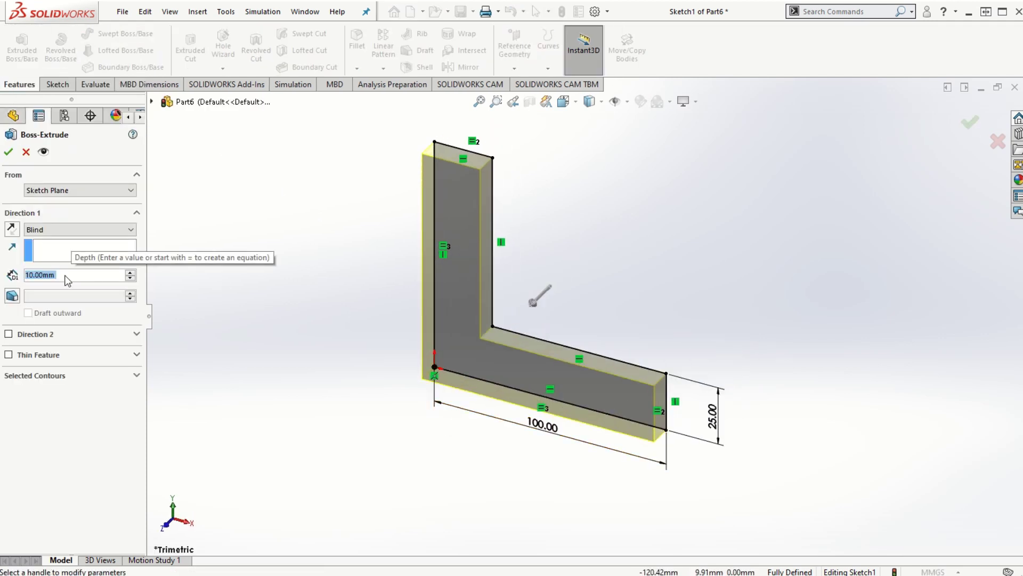
text(100)
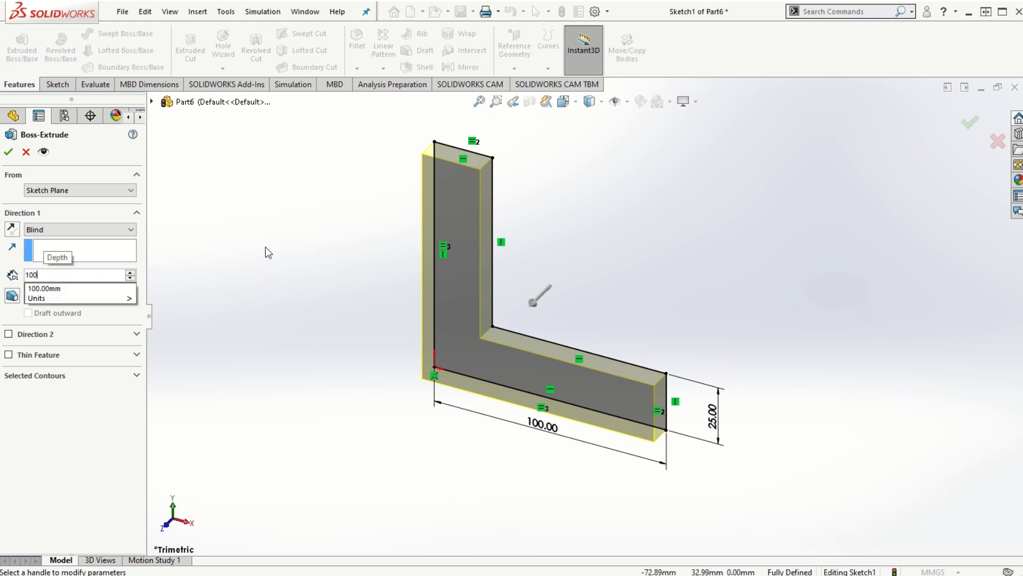
key(Return)
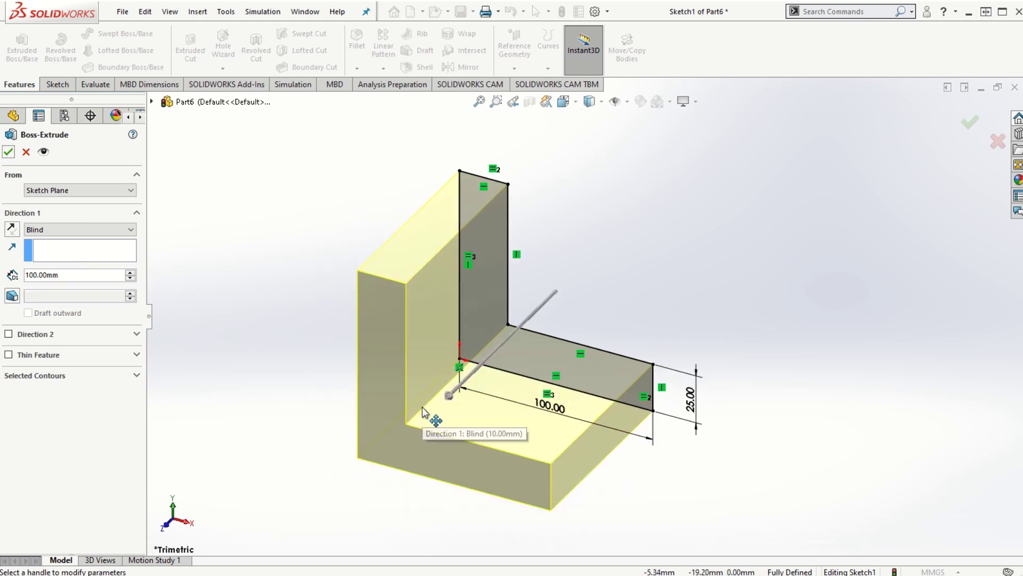
scroll(421, 376, down, 2)
Step: Accept Boss-Extrude1 and orbit the L-block to a more frontal view
key(f)
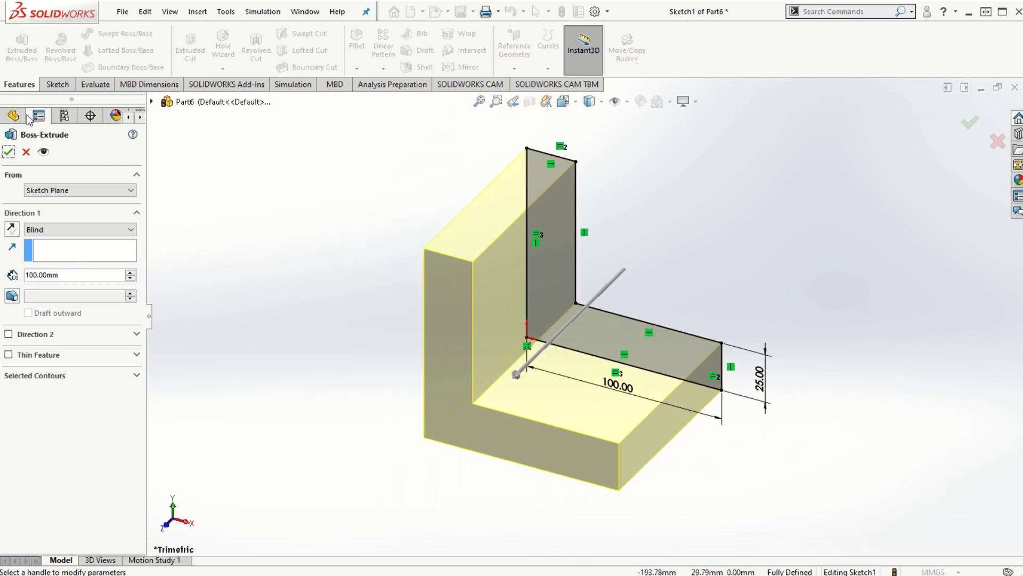
key(Return)
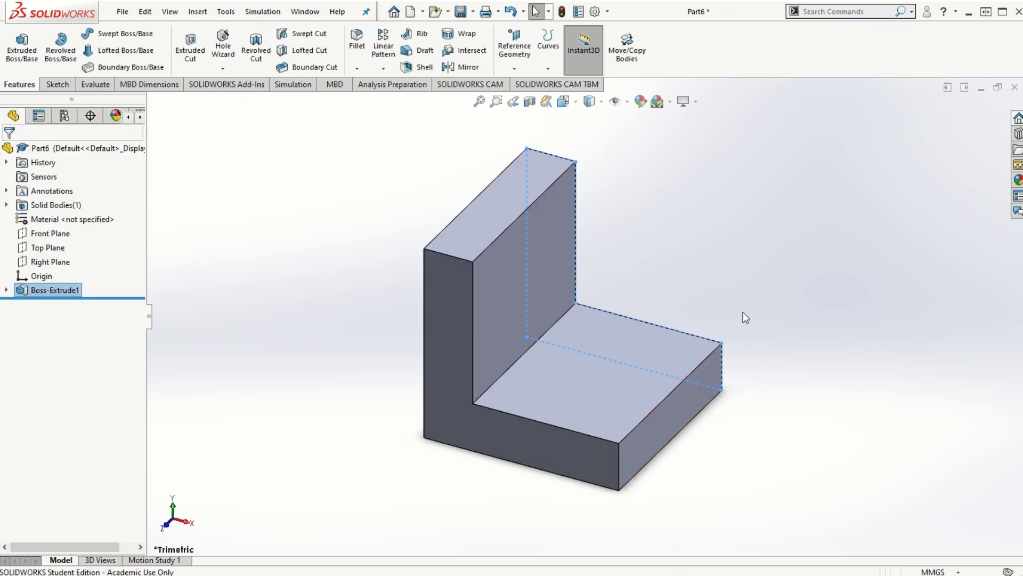
middle_drag(539, 357, 509, 455)
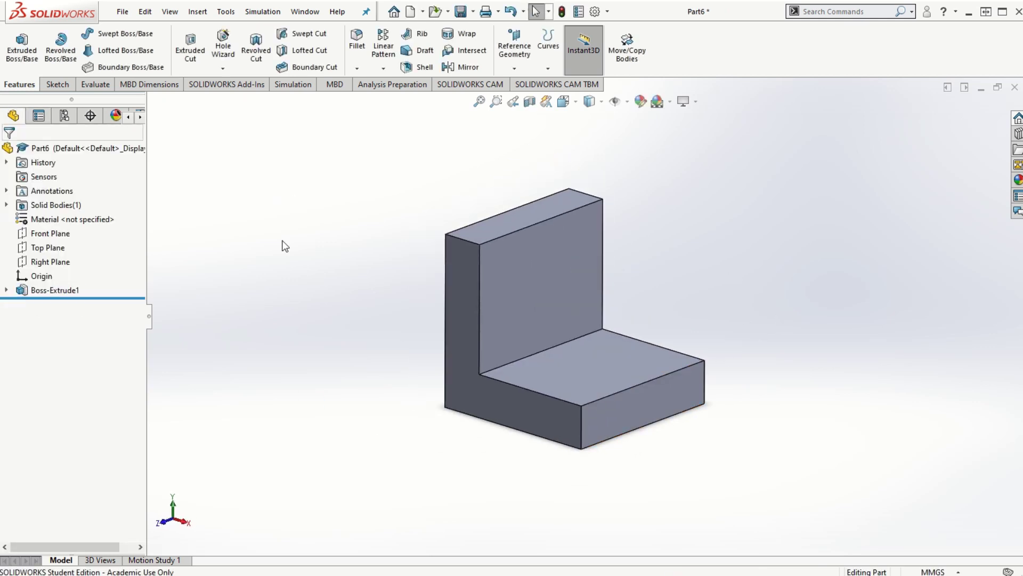
scroll(570, 251, down, 2)
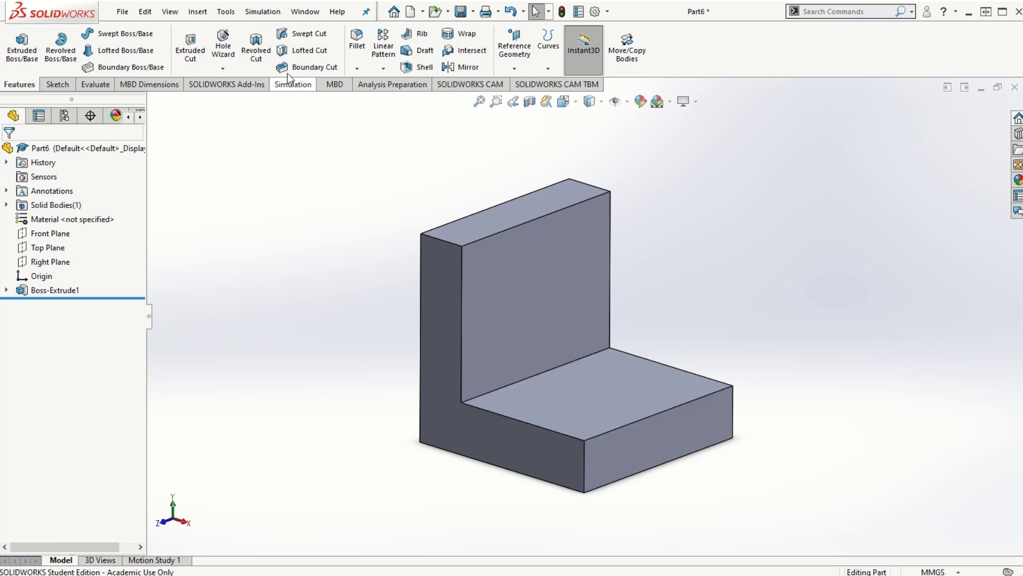
Step: Add a 10 mm constant-size fillet to the upright arm's top edge and the inner corner edge
click(357, 52)
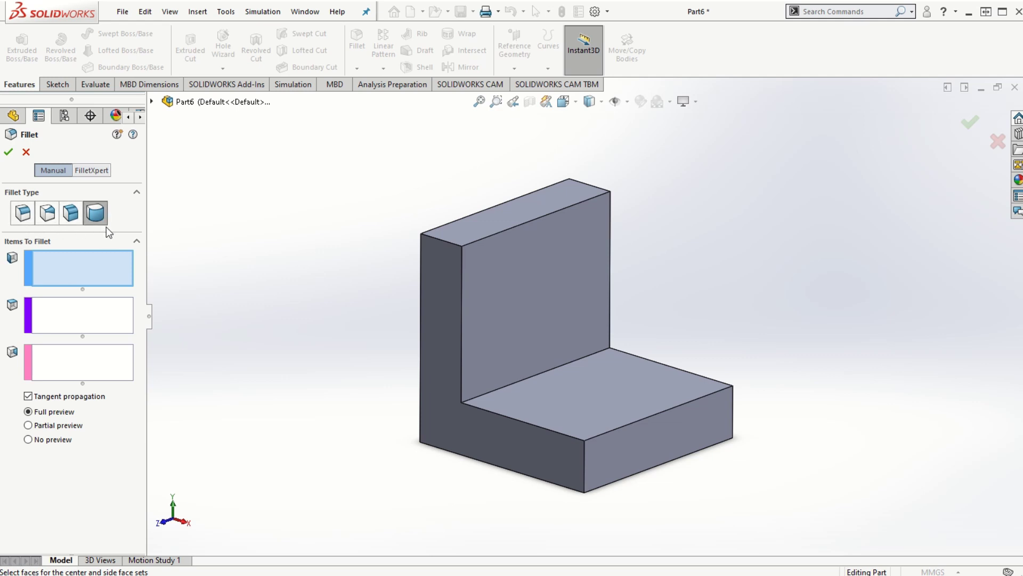
click(23, 213)
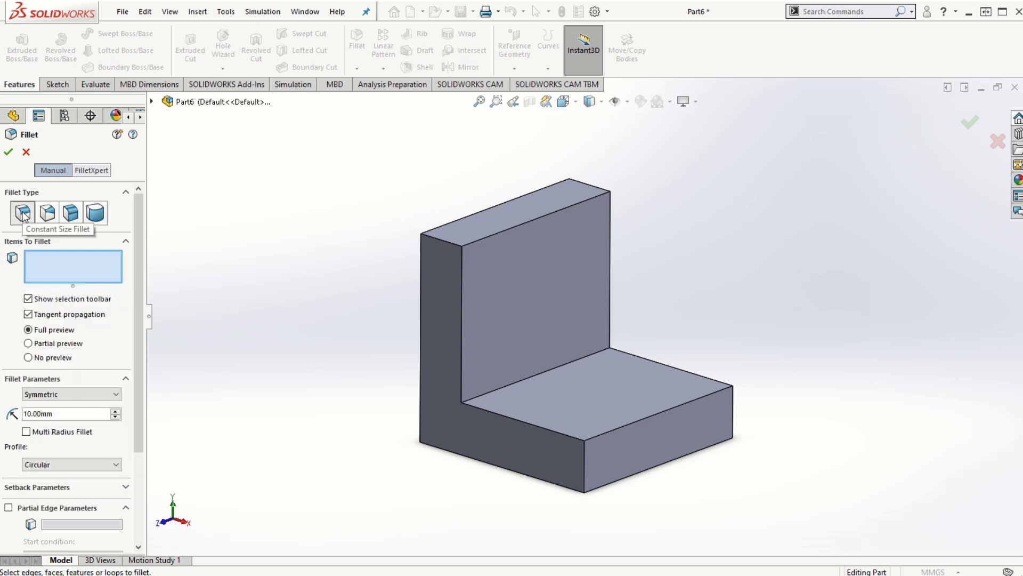
click(503, 233)
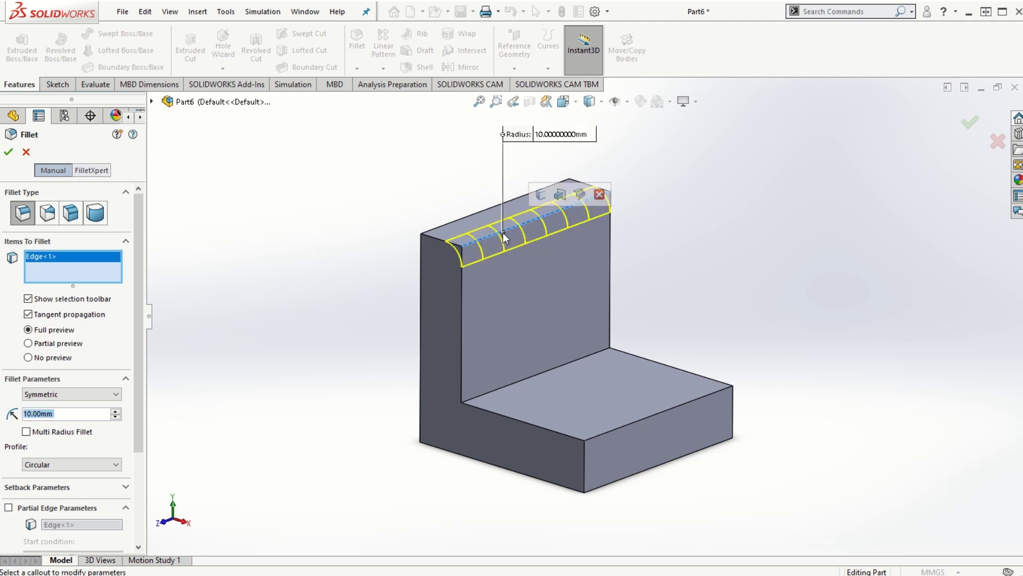
click(548, 370)
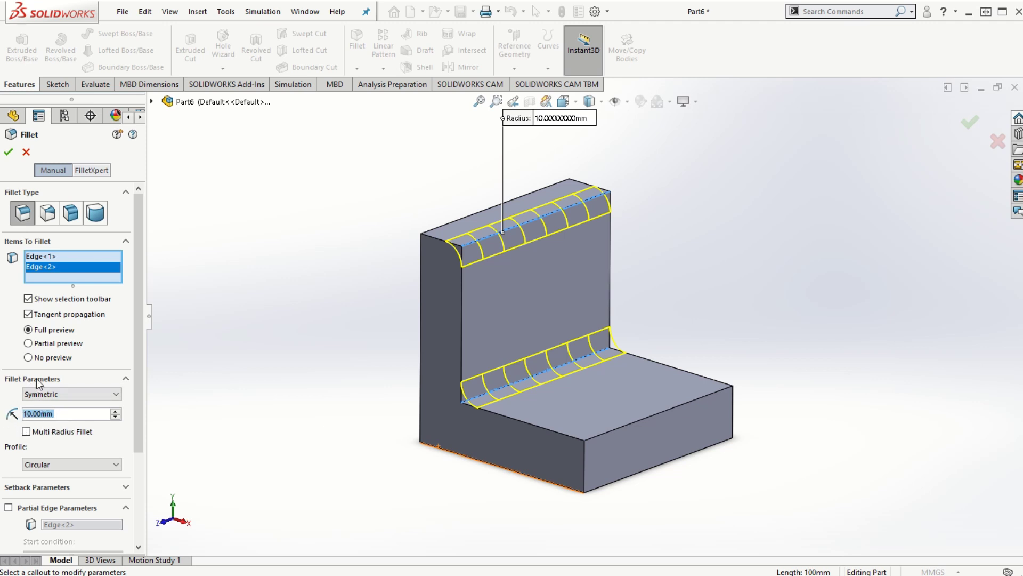
click(9, 154)
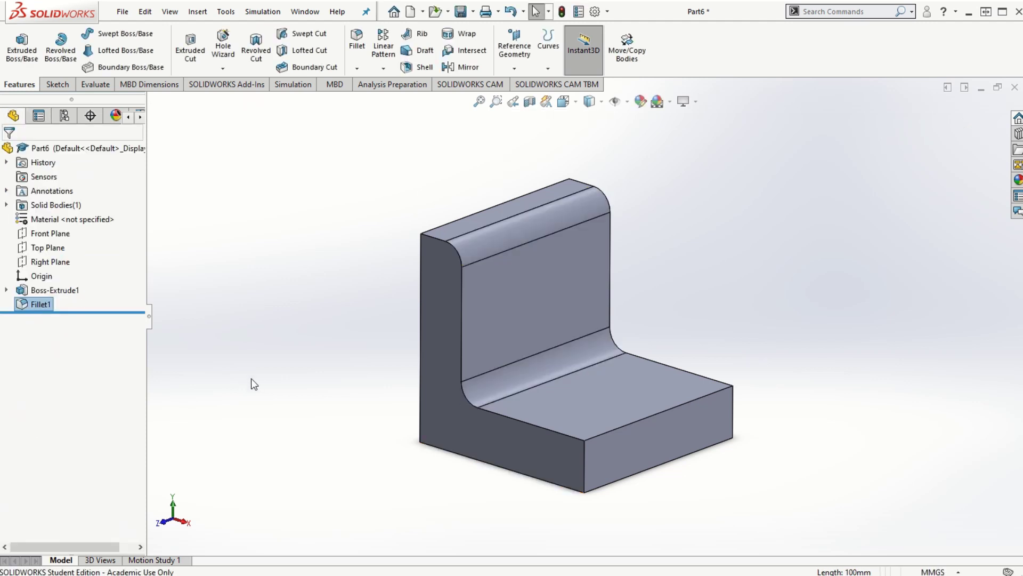
scroll(540, 219, down, 2)
click(540, 219)
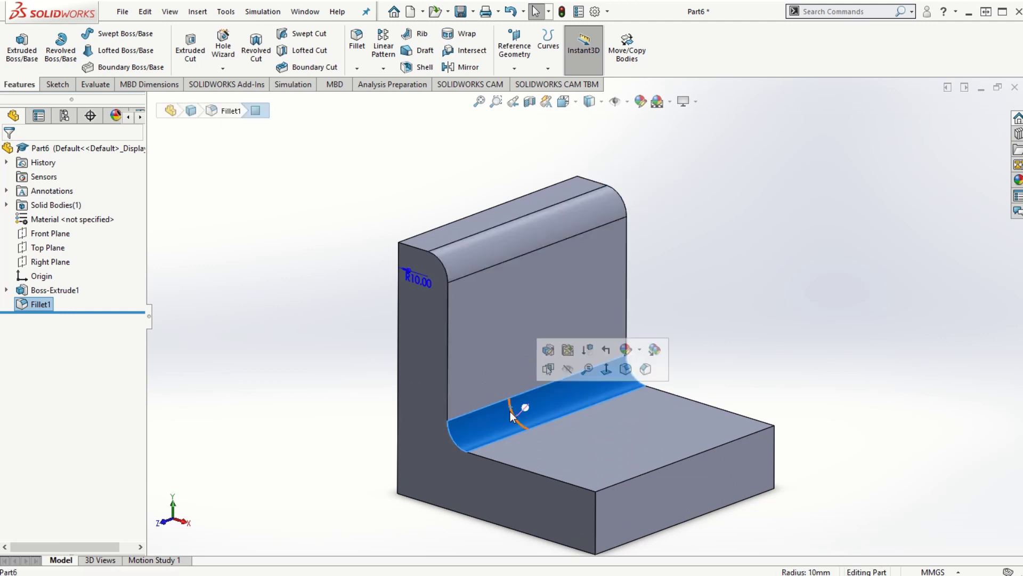
middle_drag(327, 487, 356, 466)
click(343, 371)
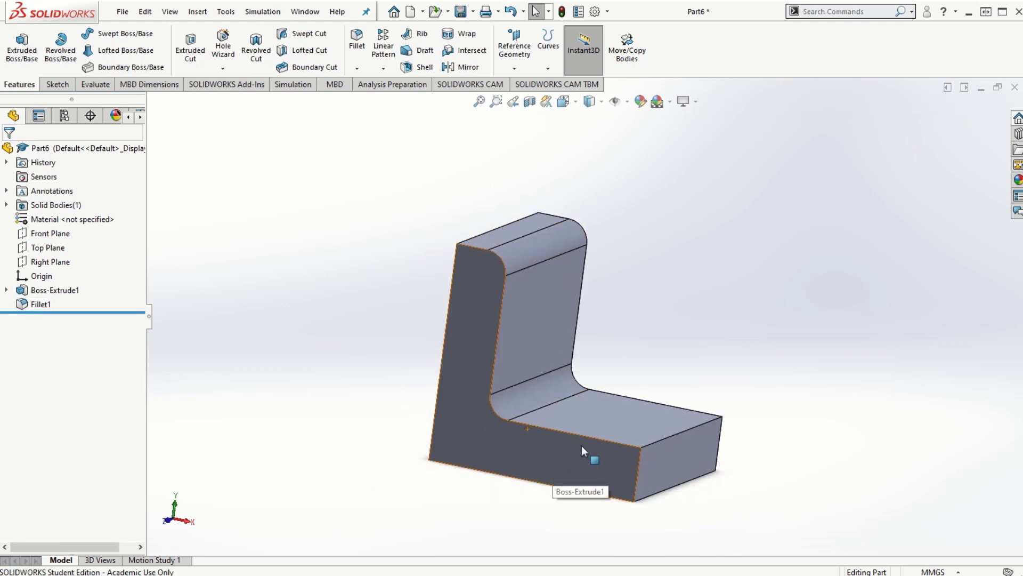
key(ctrl+Up)
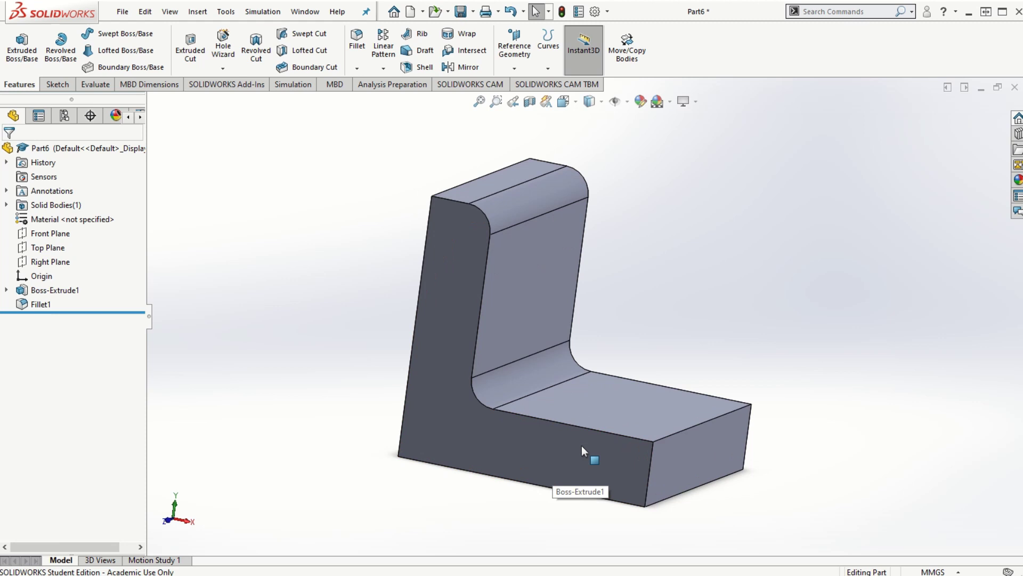
click(70, 312)
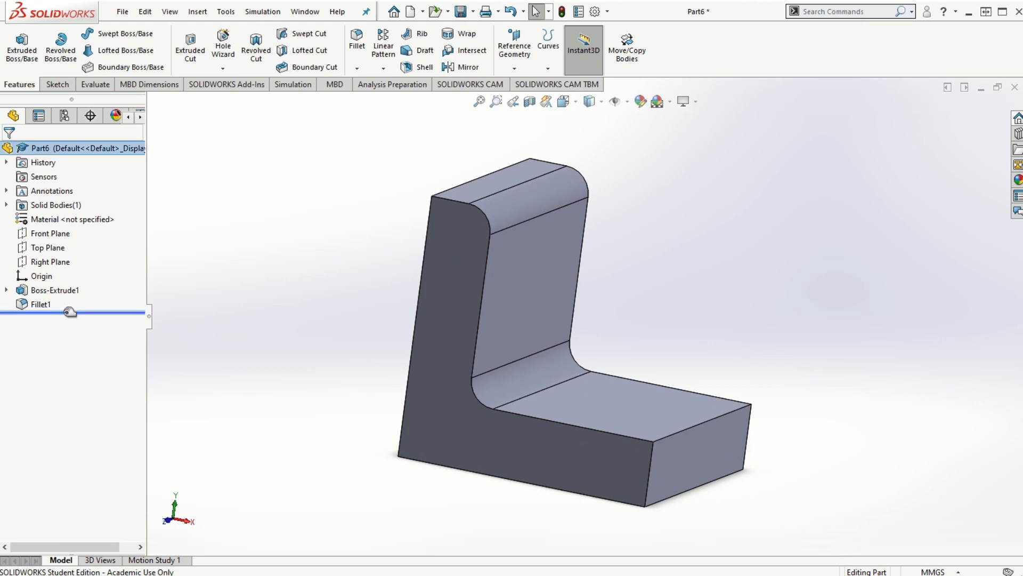
drag(70, 312, 73, 299)
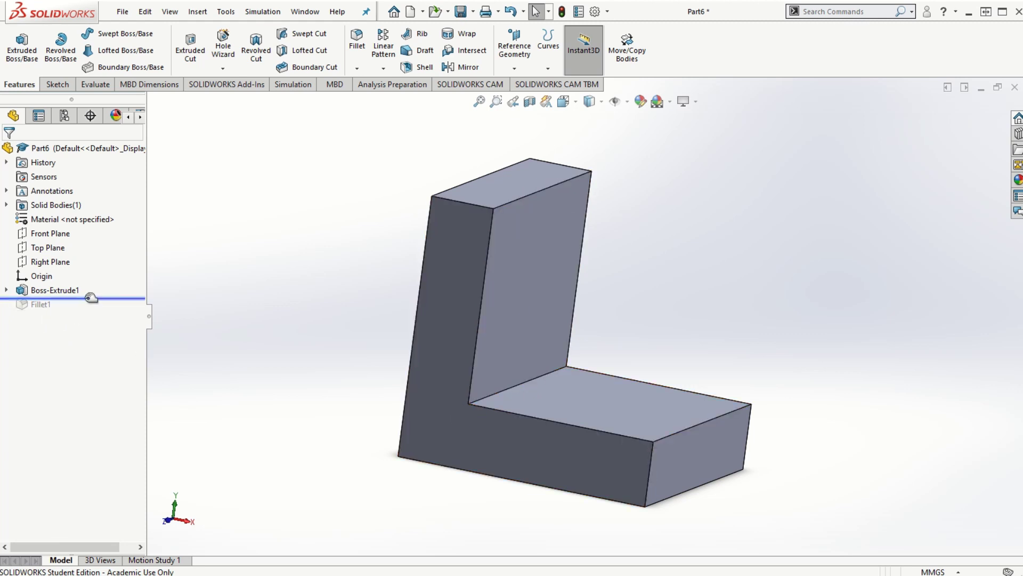
drag(92, 297, 89, 313)
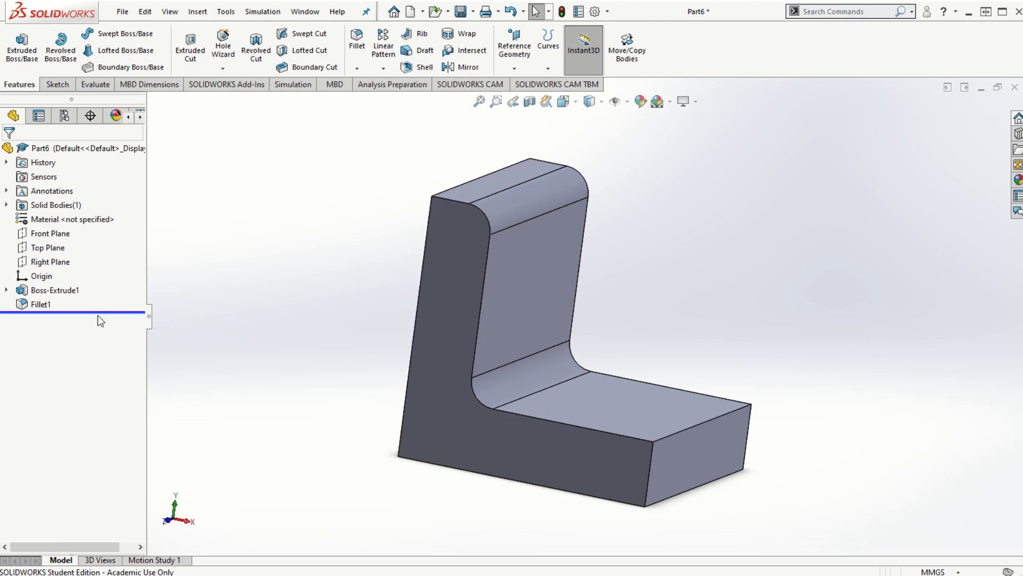
Step: Suppress Fillet1 from the feature tree
right_click(42, 305)
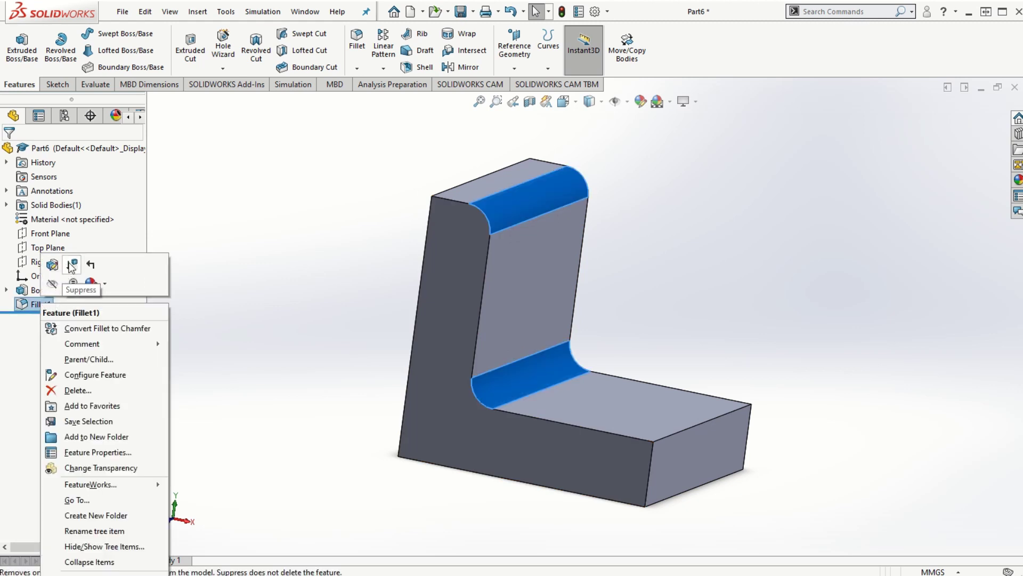
click(72, 265)
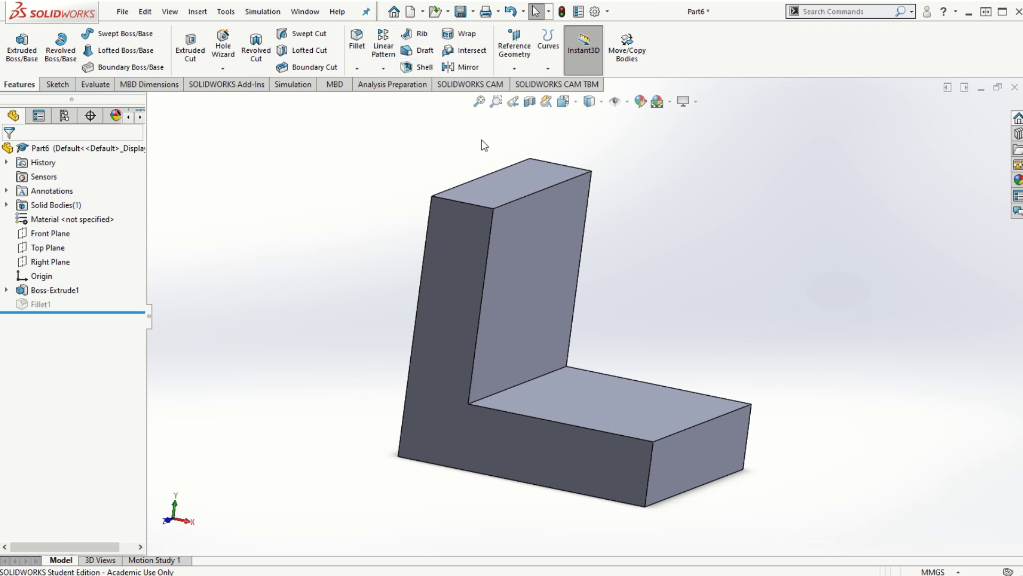
Step: Start a variable size fillet on the inner corner edge
click(357, 46)
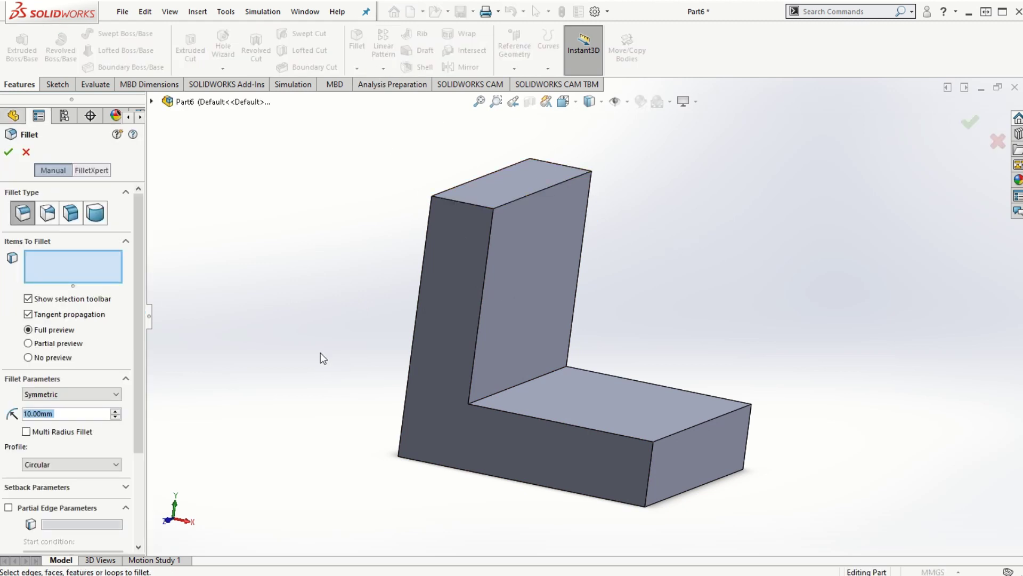
click(47, 214)
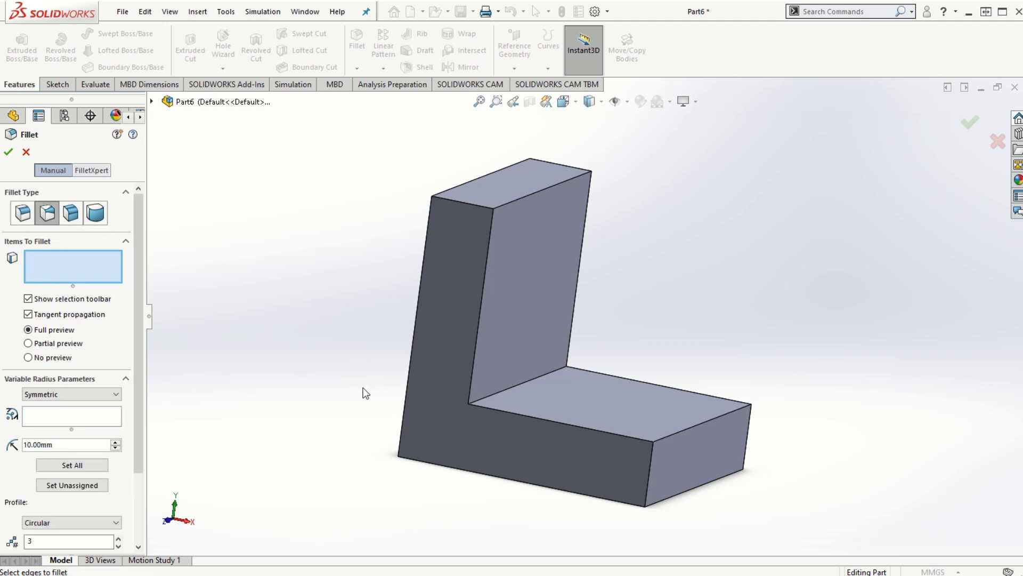
click(529, 380)
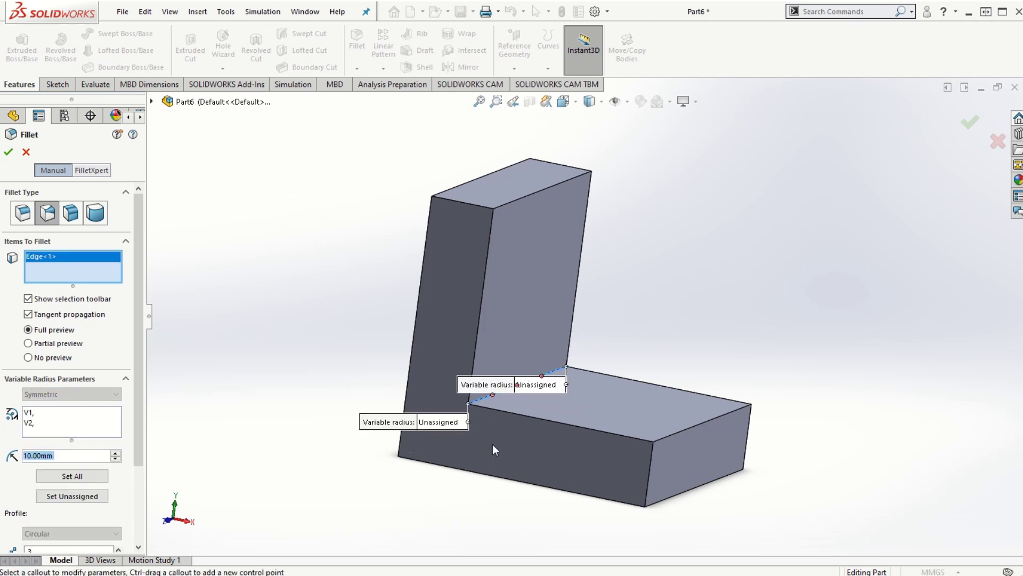
drag(533, 393, 679, 290)
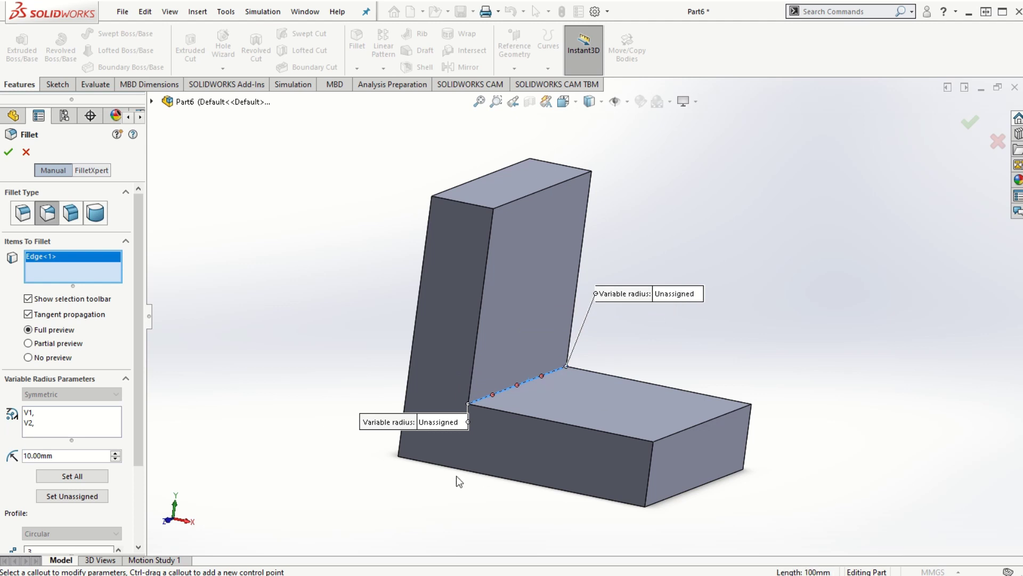
drag(401, 430, 303, 392)
Step: Set the variable radius to 5 mm at the near end and 20 mm at the far end
click(351, 386)
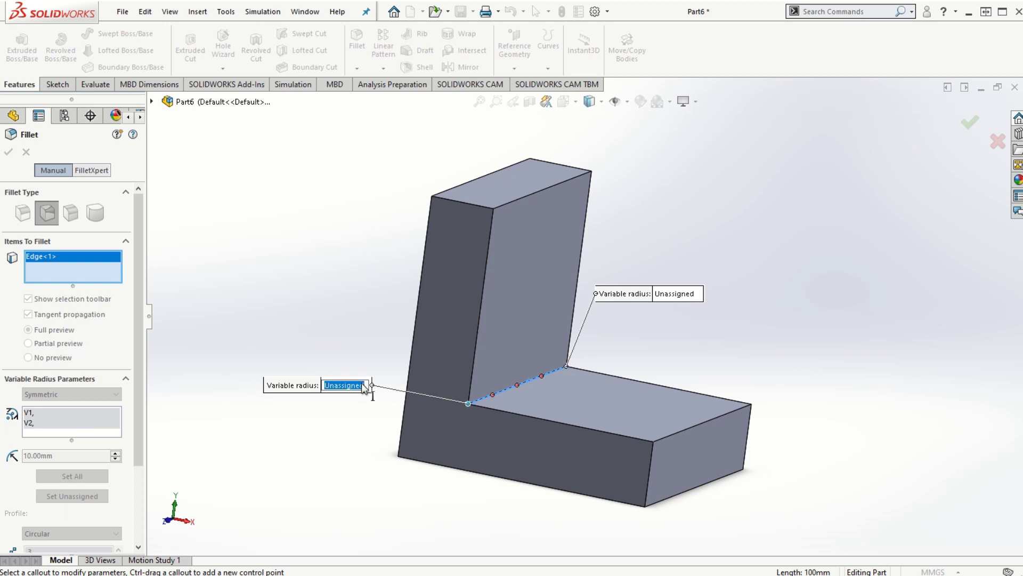
text(5)
key(Return)
click(679, 294)
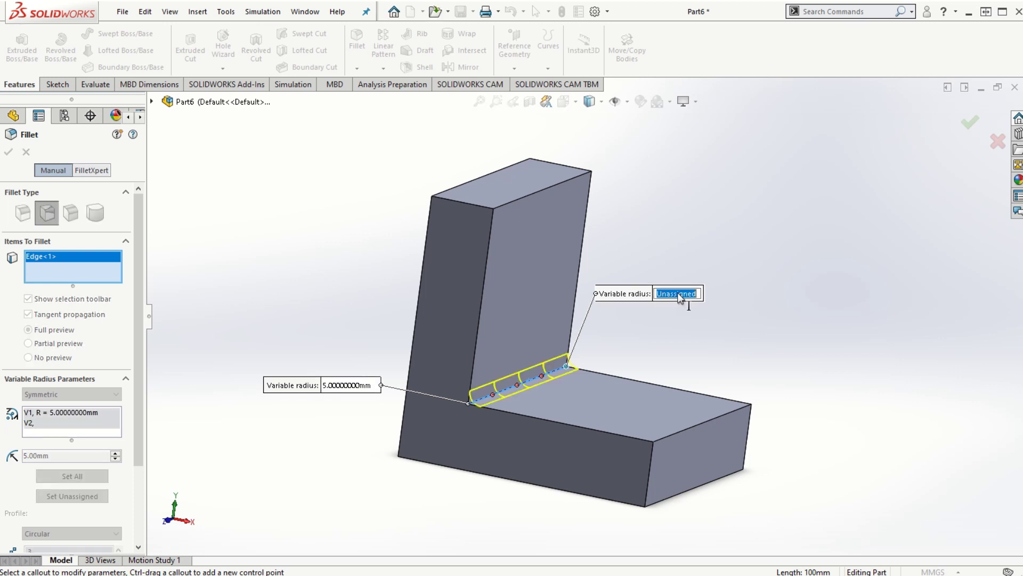
text(20)
key(Return)
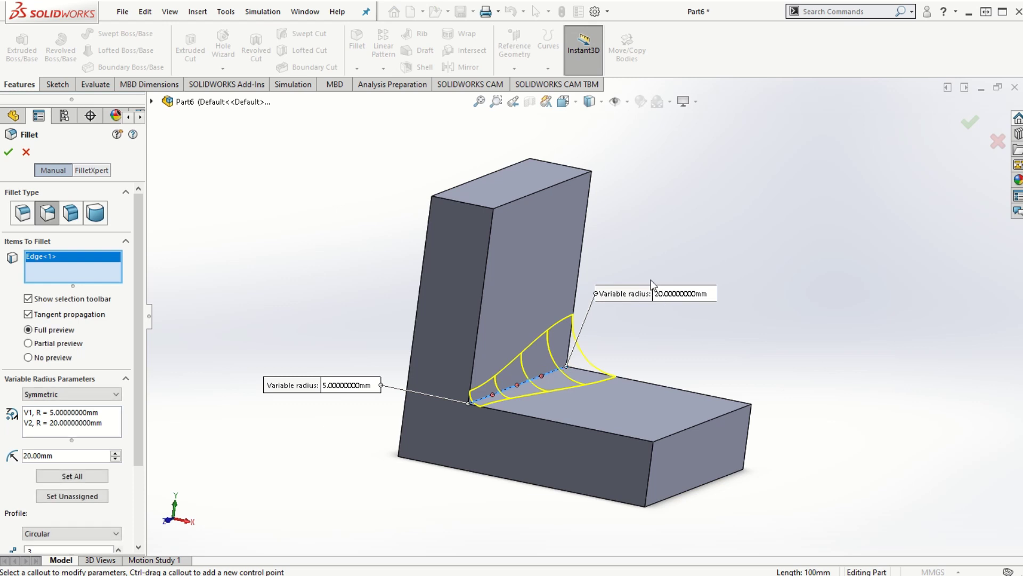
Step: Raise the fillet's profile sections to 7
scroll(557, 427, down, 2)
middle_drag(550, 506, 403, 532)
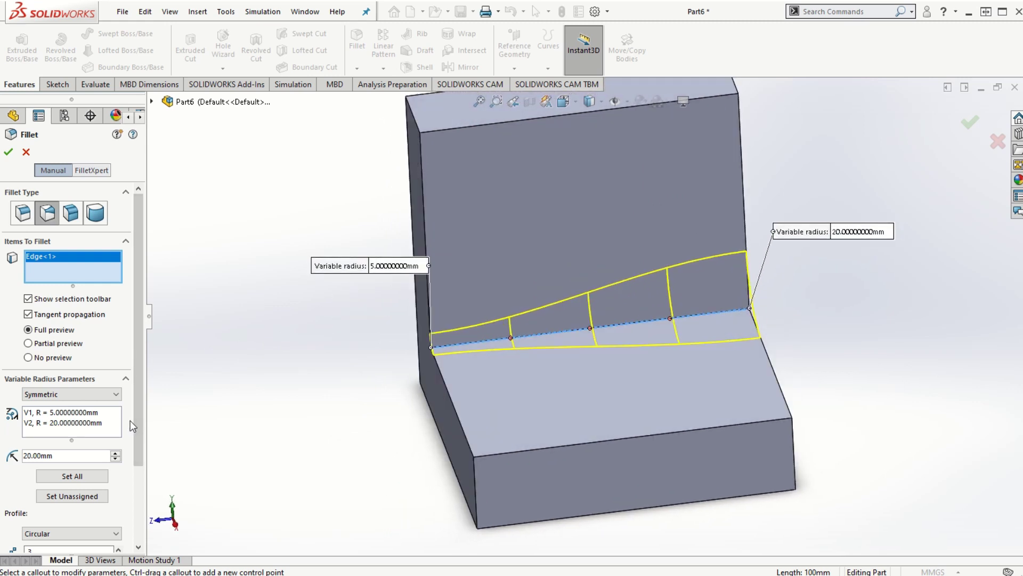
drag(139, 425, 140, 491)
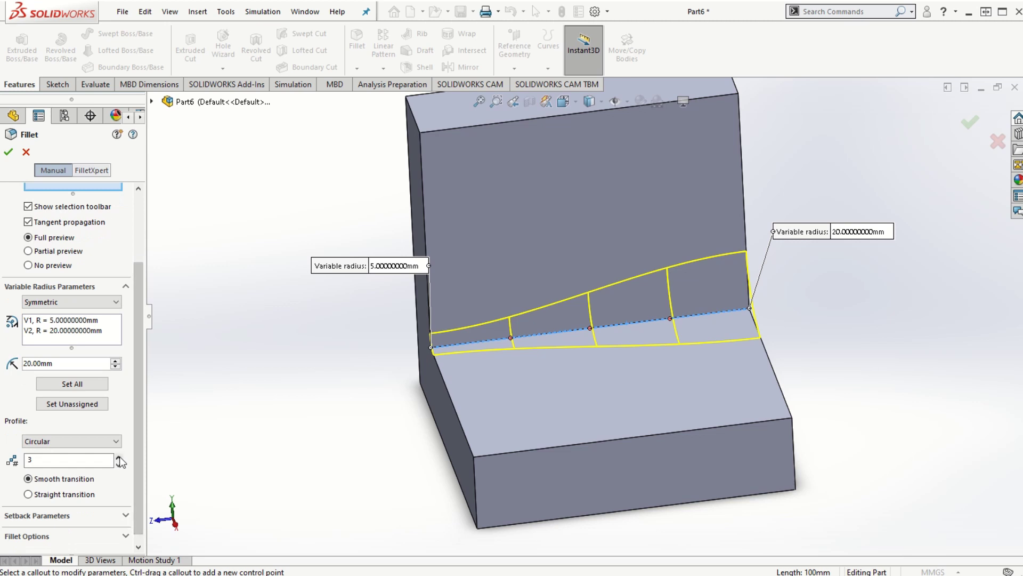
click(118, 456)
click(119, 457)
click(119, 457)
click(119, 456)
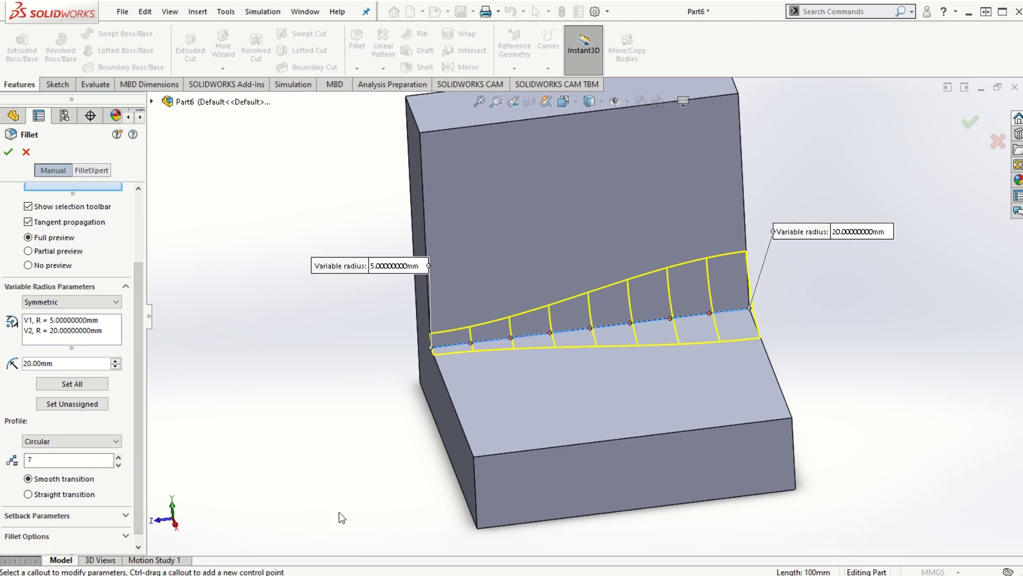
middle_drag(360, 473, 232, 508)
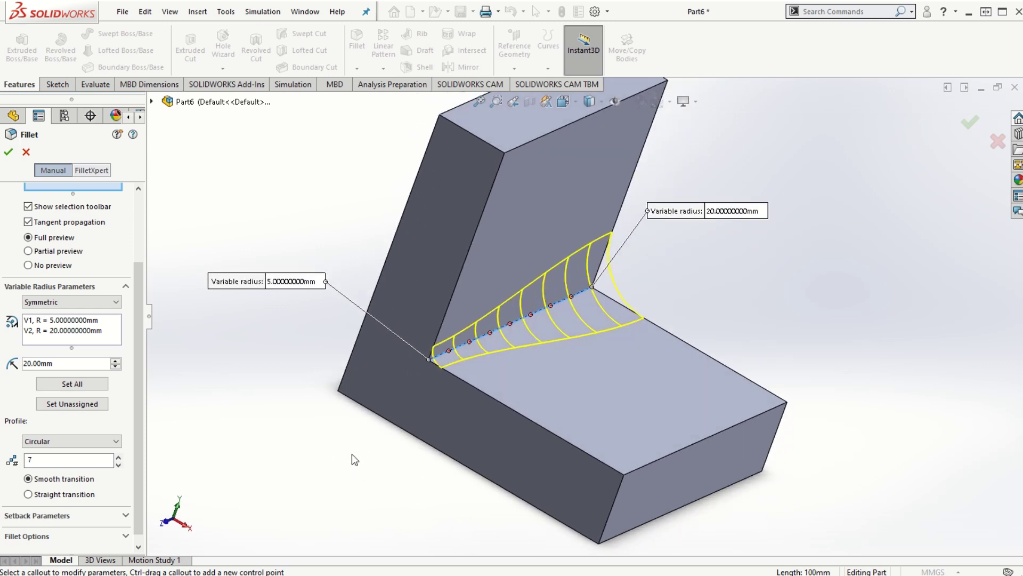
Step: Apply VarFillet1 and inspect its variable-radius face
click(7, 152)
middle_drag(902, 435, 886, 383)
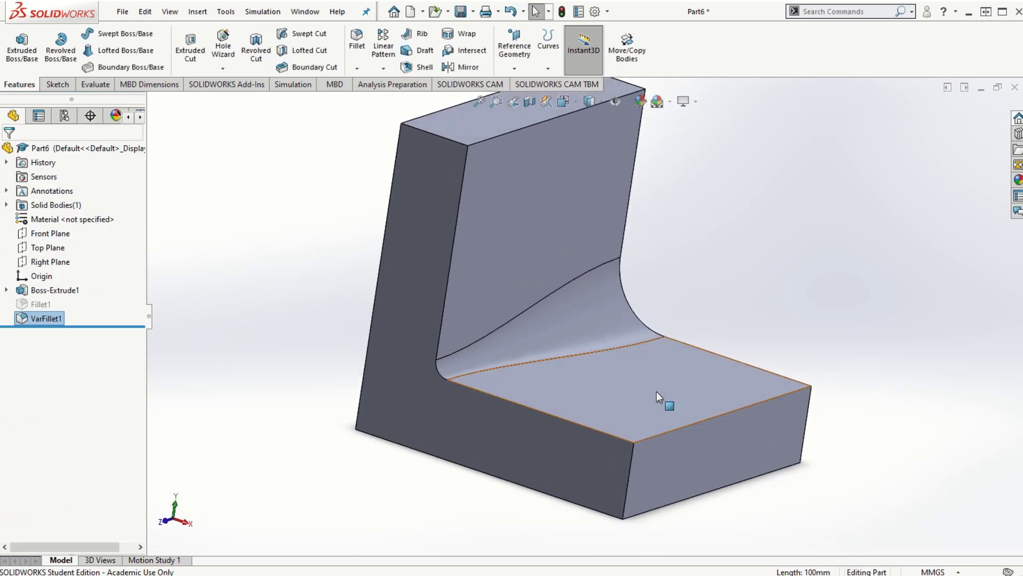
click(573, 321)
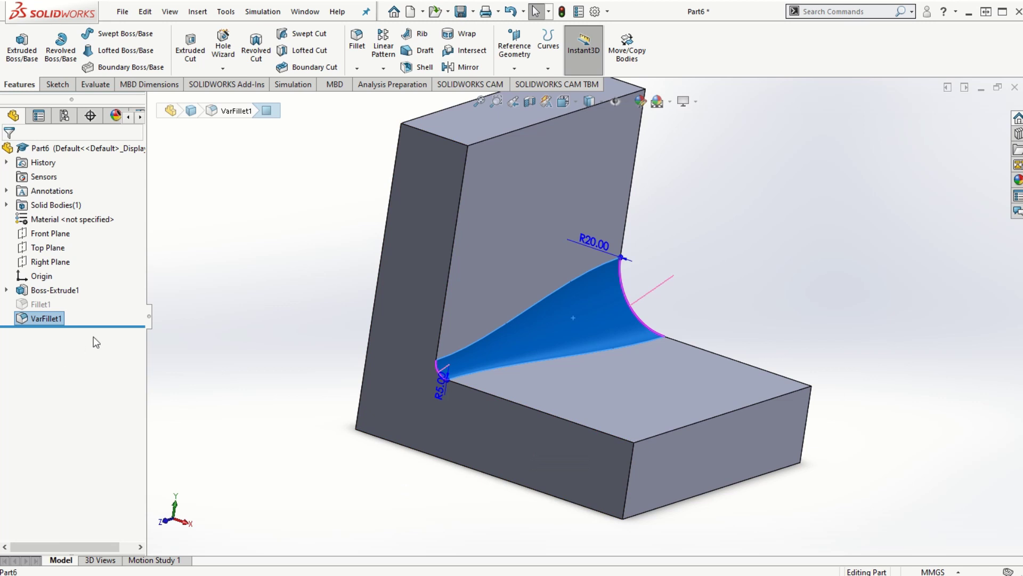
Step: Roll the part back to just below Boss-Extrude1, before both fillets
drag(98, 326, 101, 297)
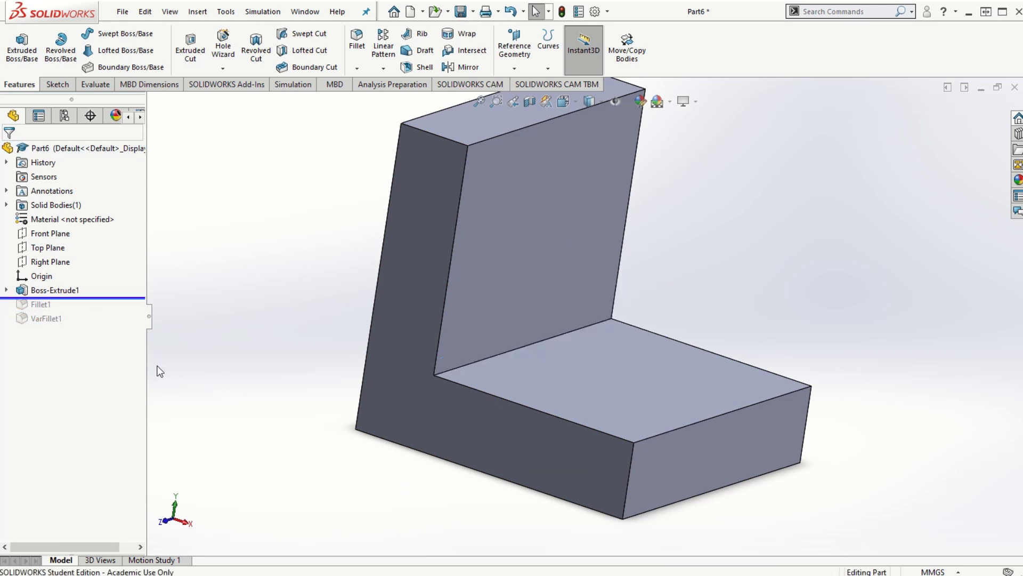
scroll(544, 235, up, 3)
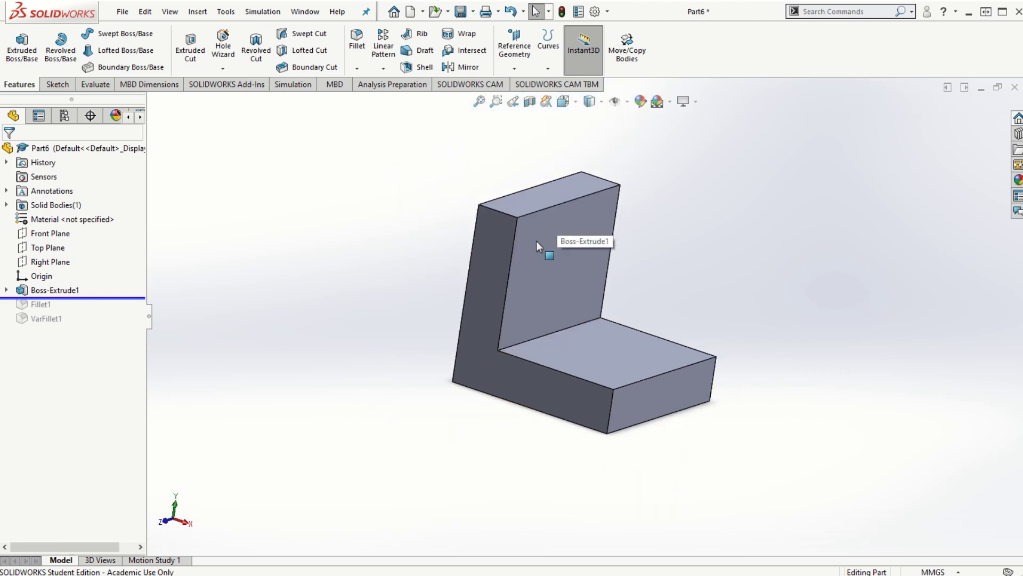
scroll(607, 293, down, 2)
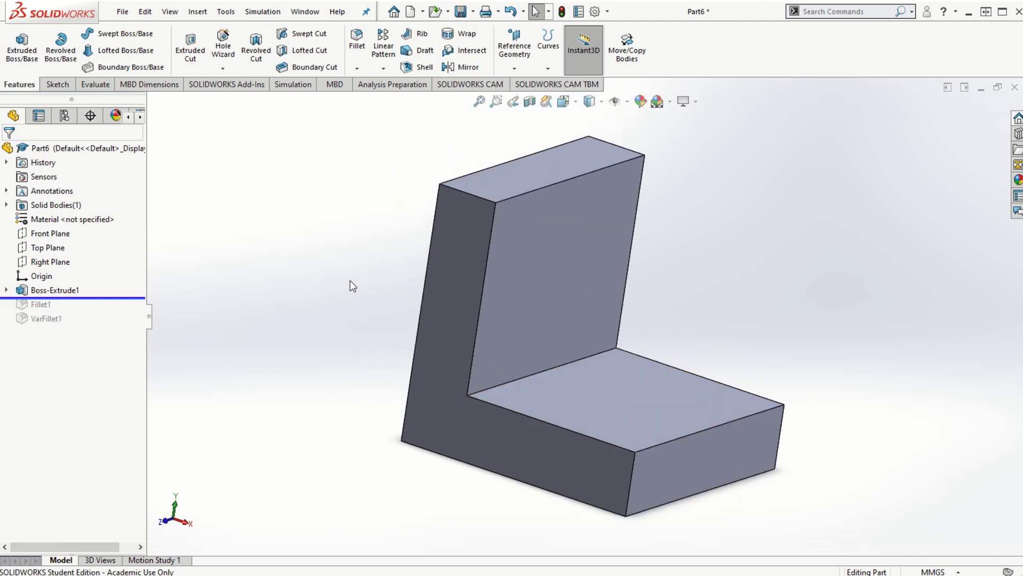
Step: Set up a face fillet from the upright arm's inner face to the base's top face
click(357, 40)
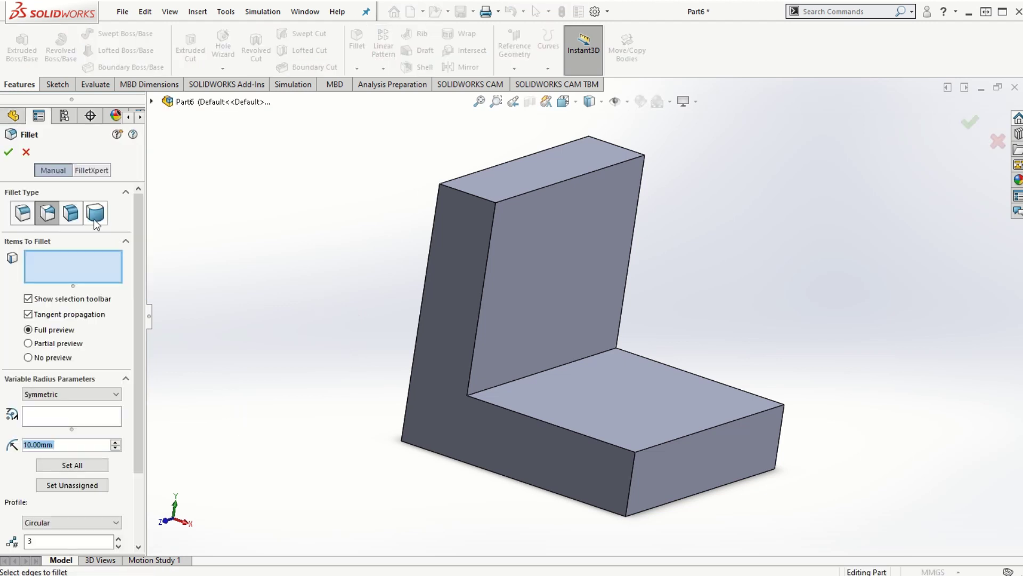
click(71, 214)
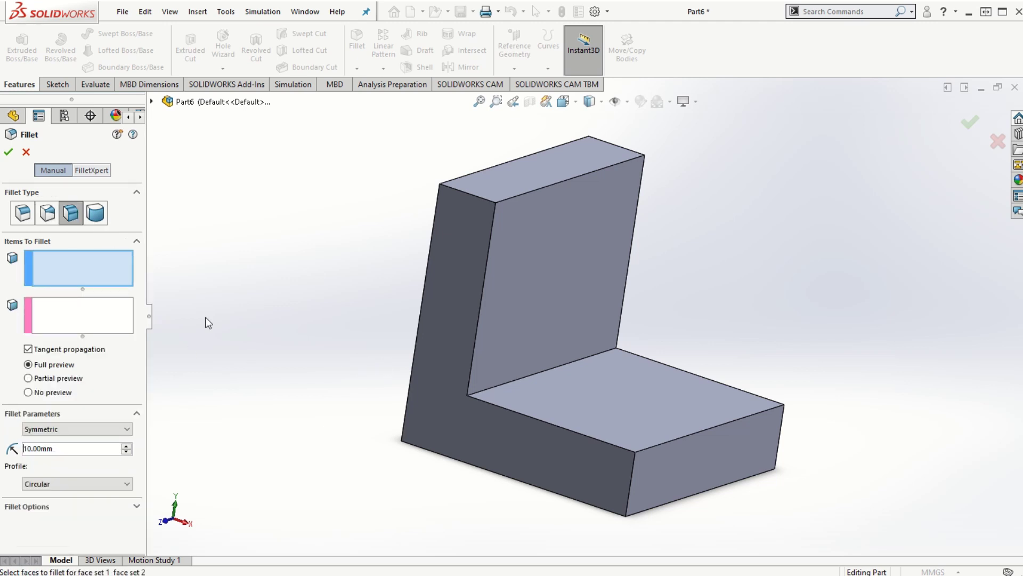
click(85, 268)
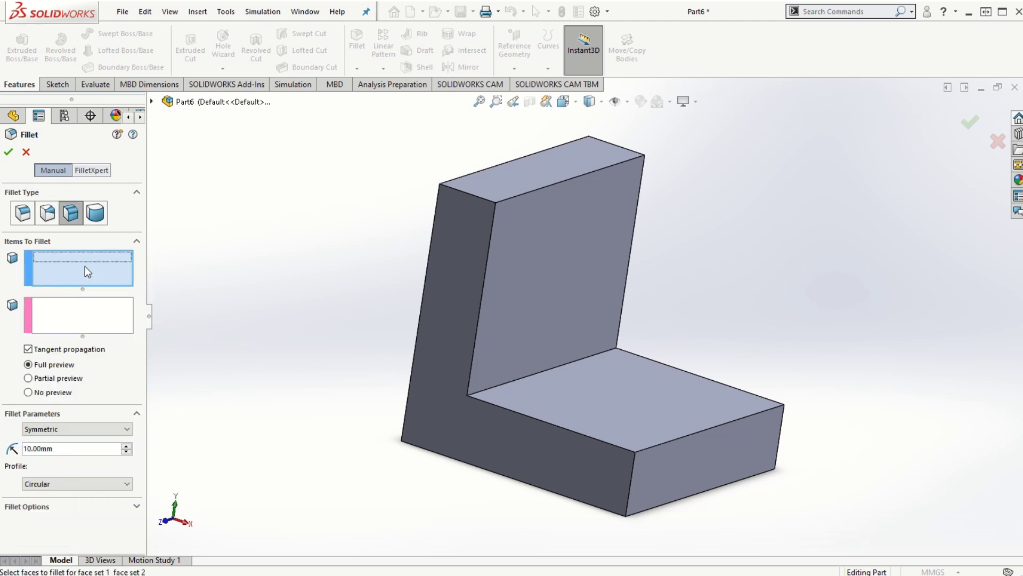
click(577, 297)
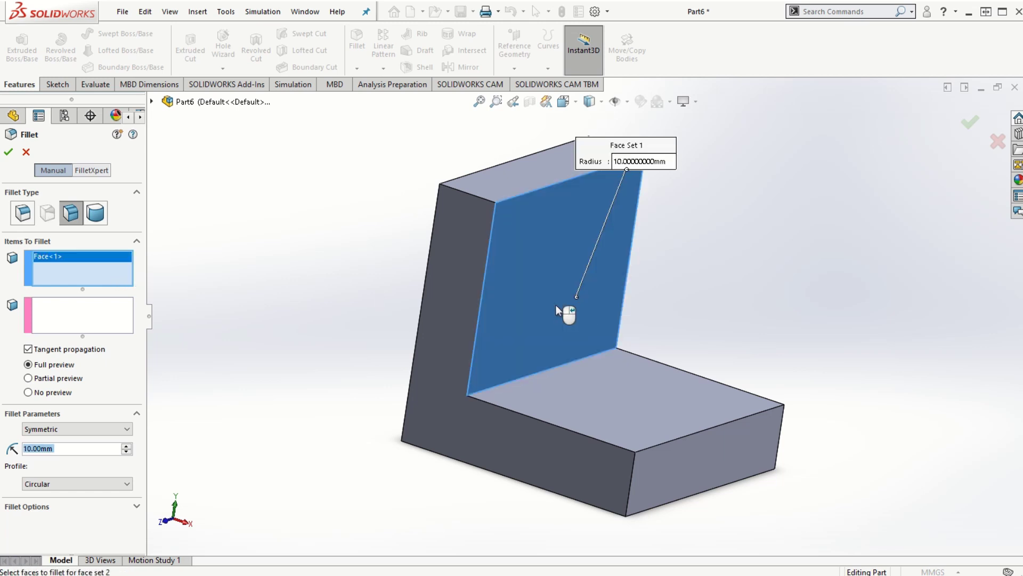
click(72, 311)
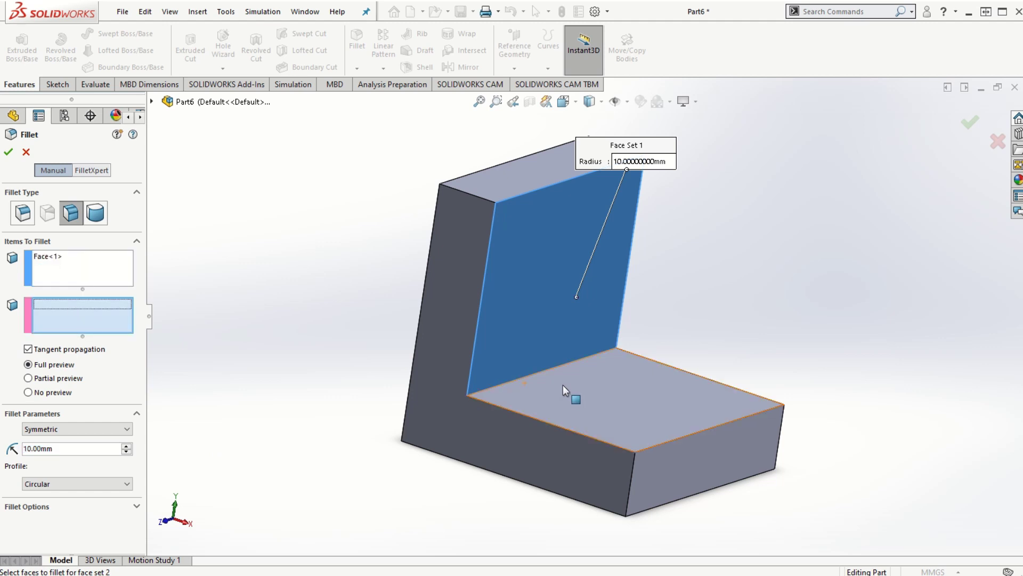
click(590, 391)
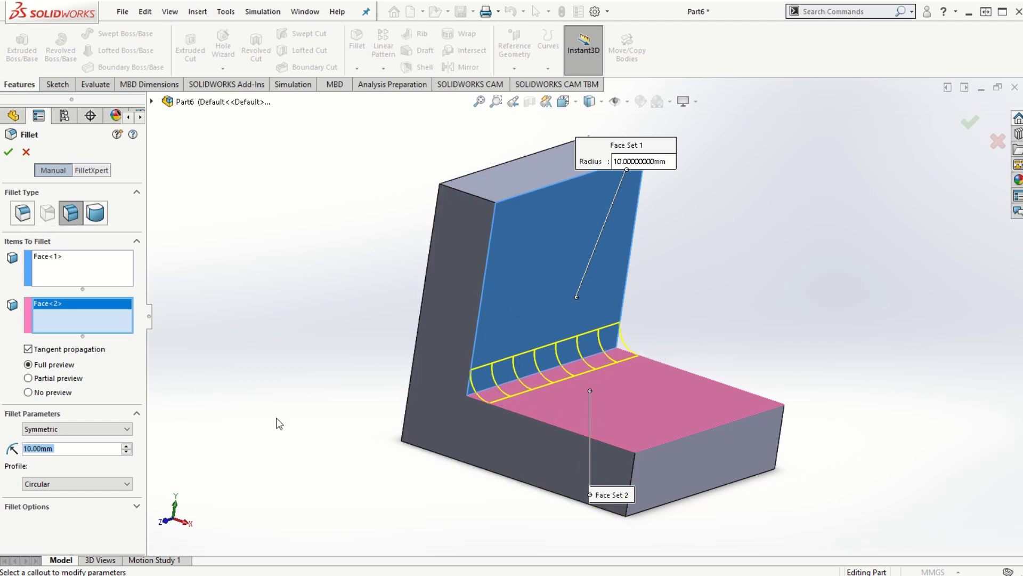
Step: Apply the inner-corner face fillet, roll back above it, and begin a full round fillet
click(8, 152)
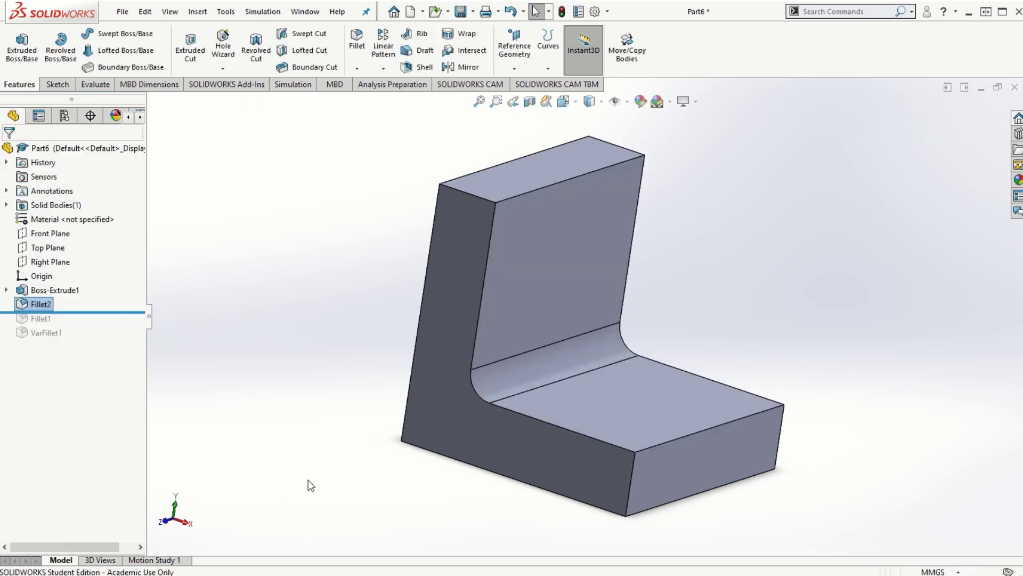
drag(95, 312, 90, 296)
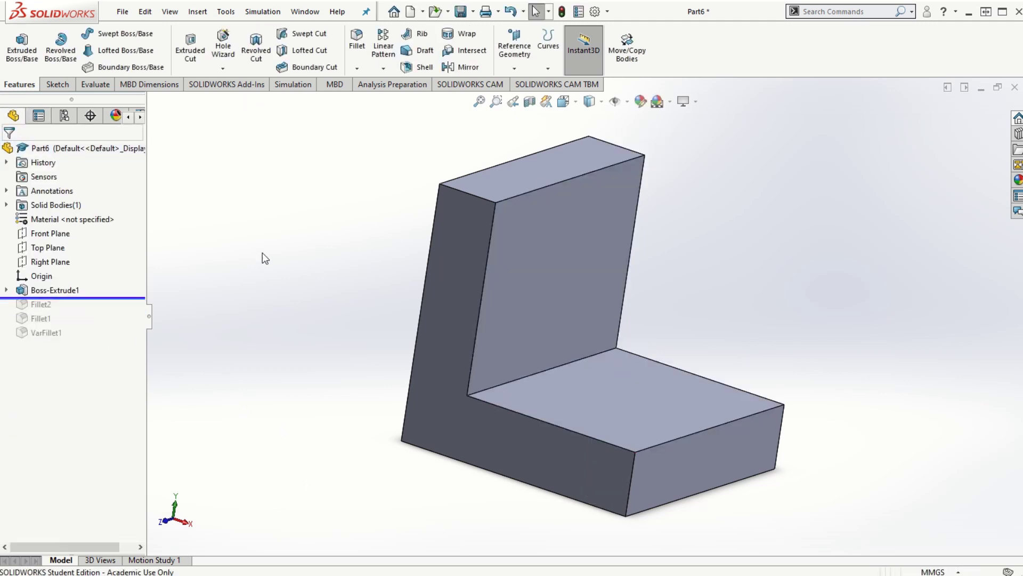
click(354, 52)
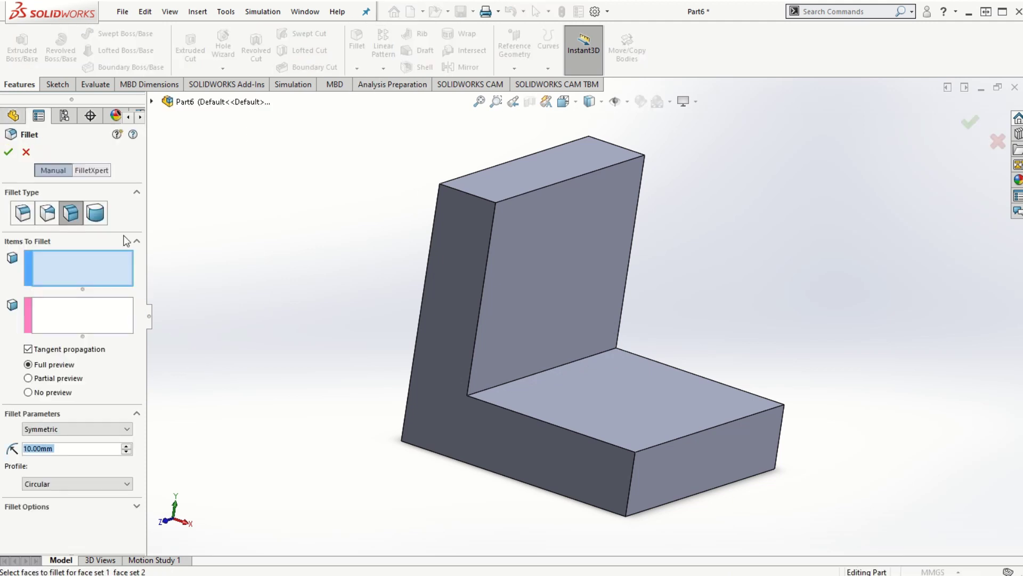
click(97, 214)
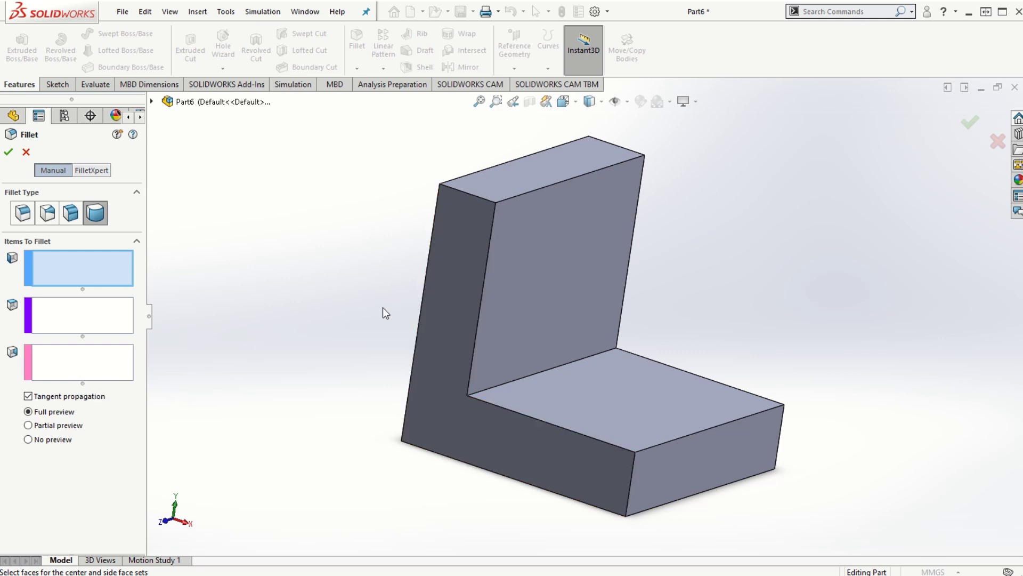
Step: Pick the upright arm's back, top and front faces for the full round fillet
click(565, 247)
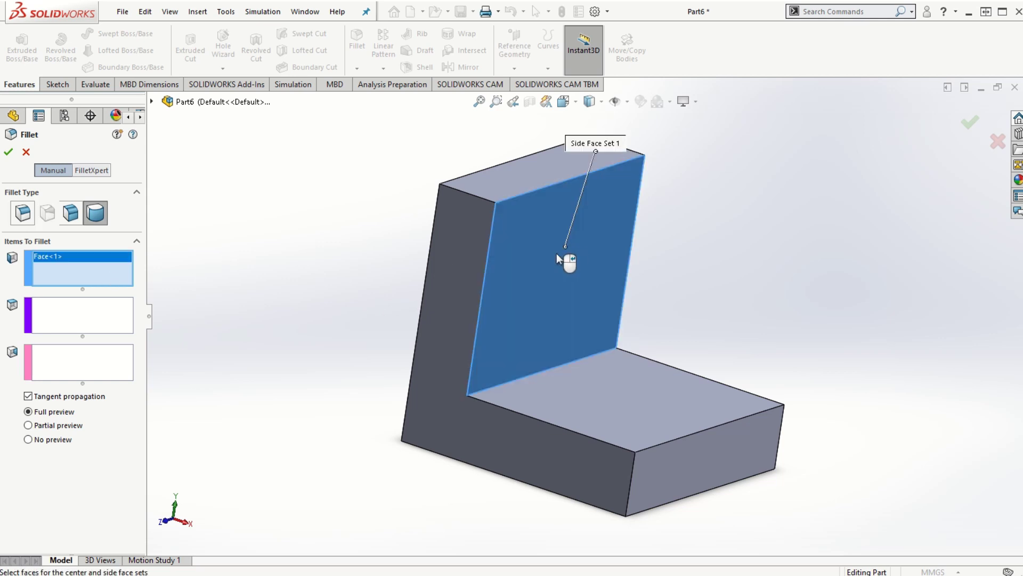
click(74, 318)
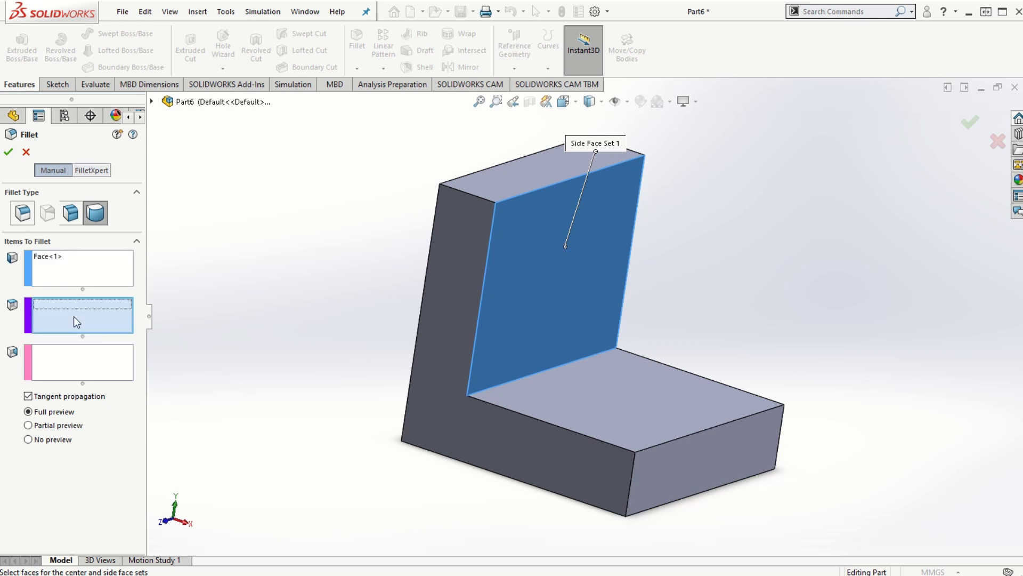
click(507, 180)
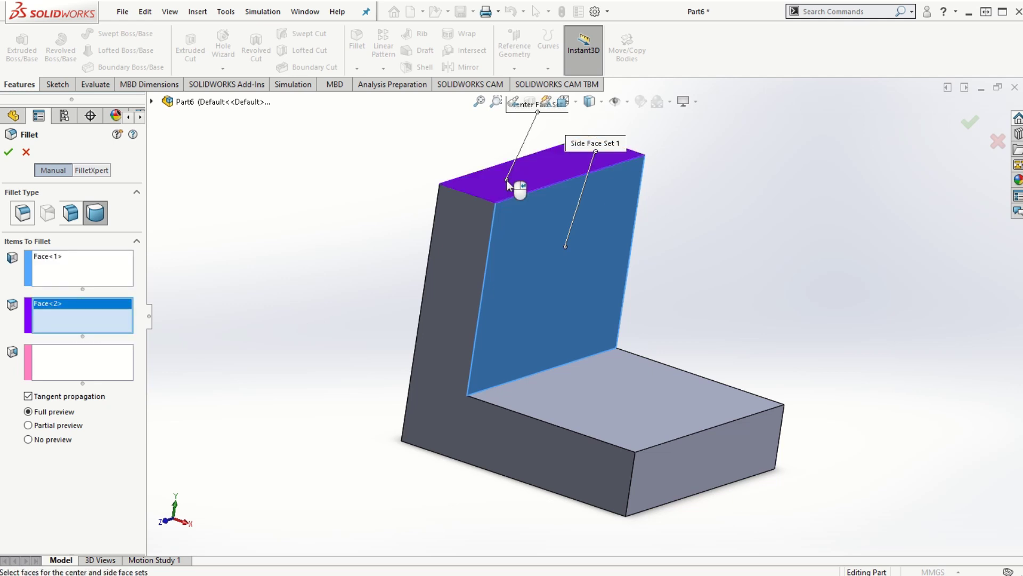
middle_drag(312, 441, 368, 459)
click(76, 363)
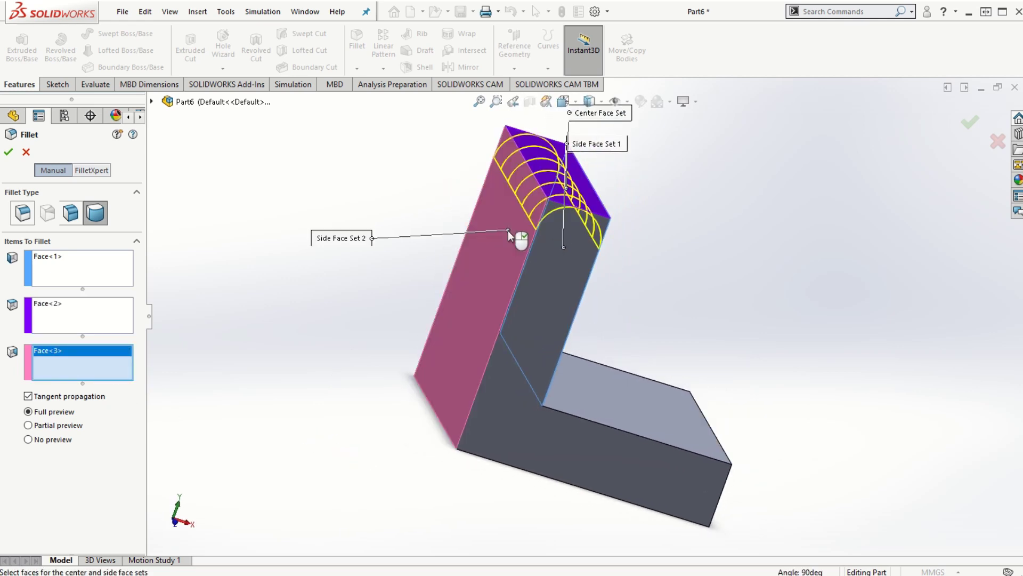
middle_drag(471, 502, 434, 464)
scroll(535, 137, down, 3)
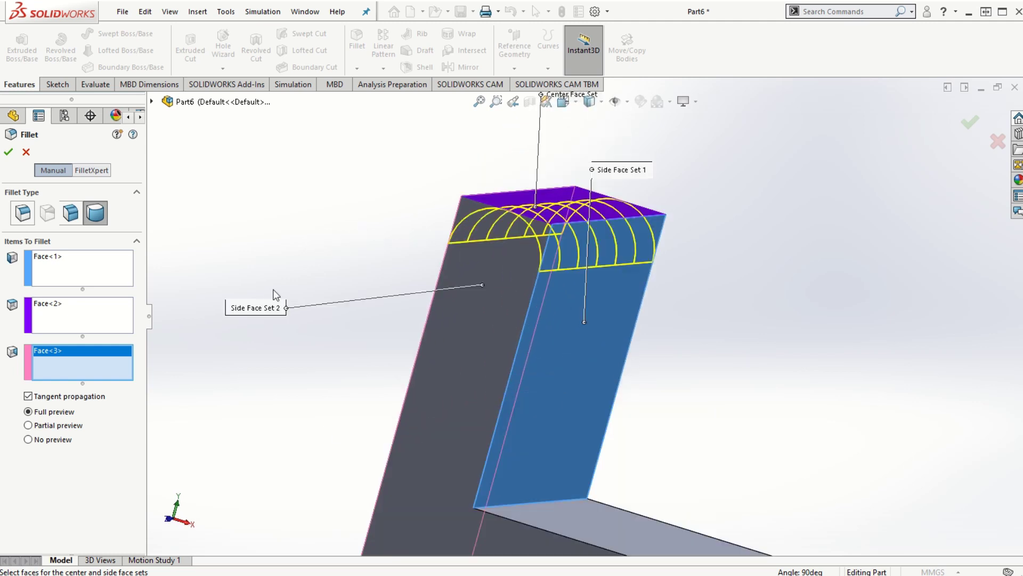
Step: Apply the full round fillet as Fillet3 and roll the part back to Boss-Extrude1
click(8, 152)
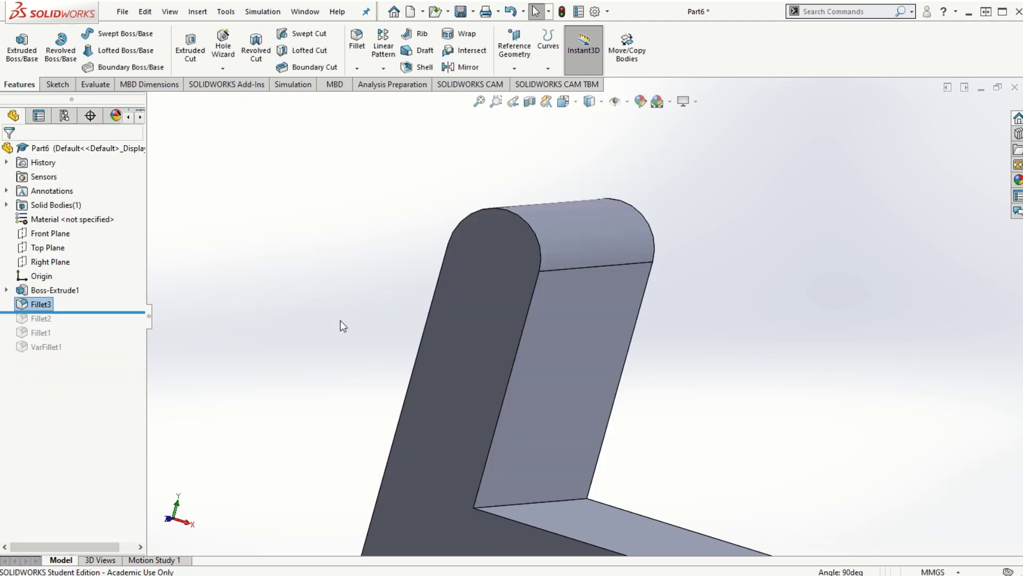
scroll(513, 426, up, 3)
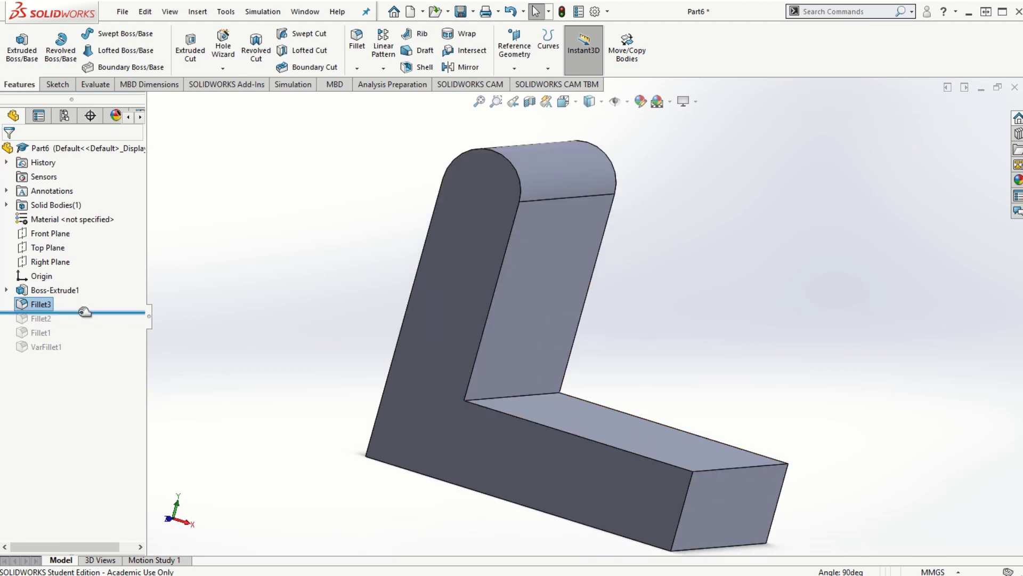
drag(85, 312, 82, 297)
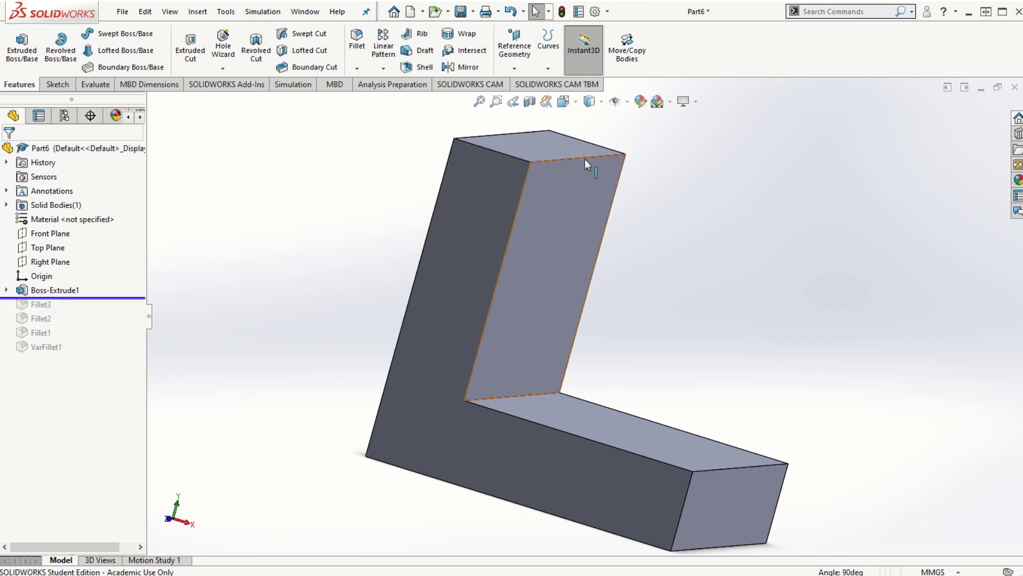
scroll(721, 343, up, 2)
scroll(667, 383, down, 2)
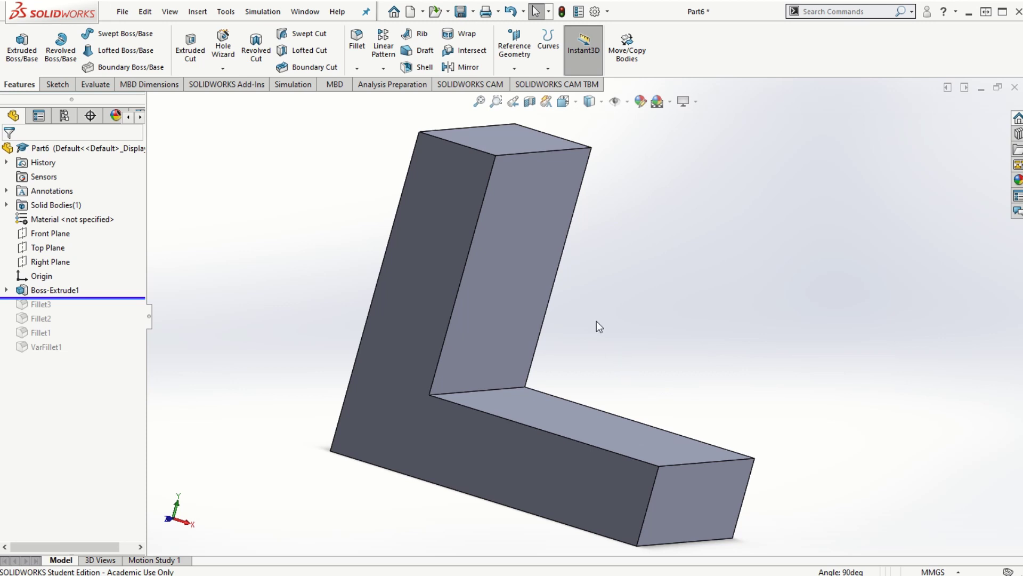
Step: Start an angle-distance chamfer on the upright arm's top edge
click(356, 69)
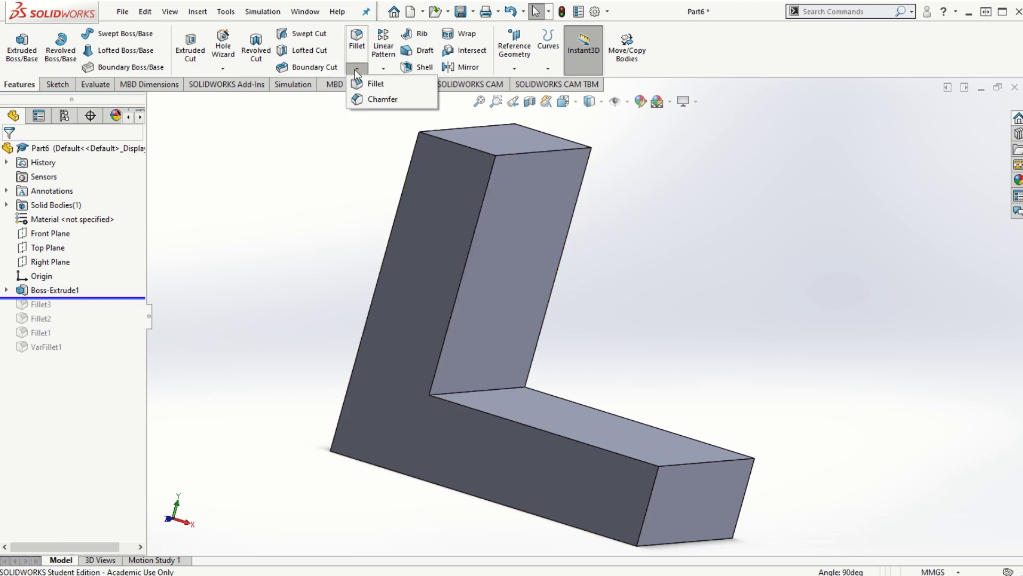
click(373, 101)
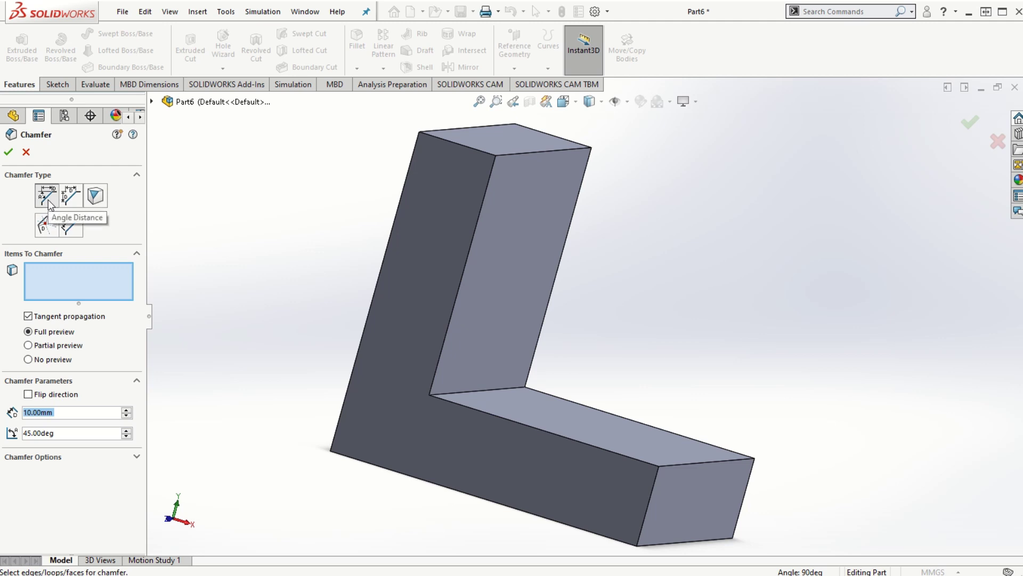
click(531, 153)
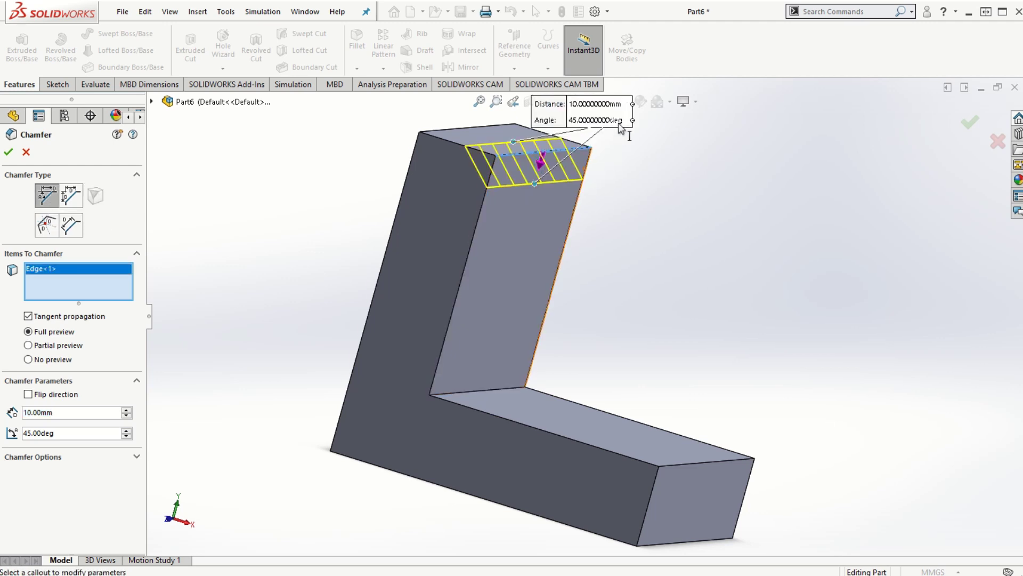
drag(712, 177, 342, 158)
scroll(443, 200, down, 2)
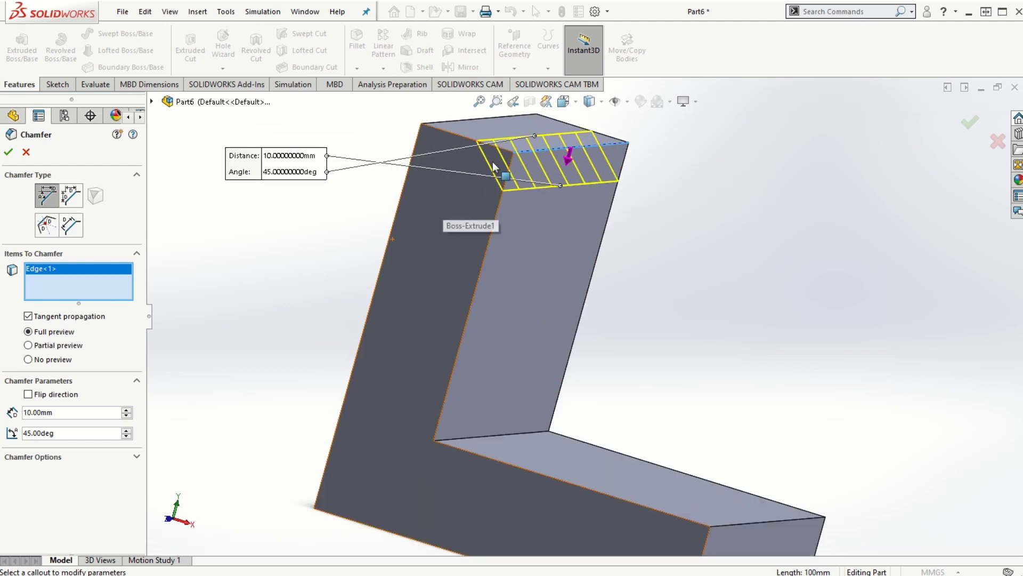
mouse_move(725, 403)
middle_down()
mouse_move(715, 383)
mouse_move(713, 397)
middle_up()
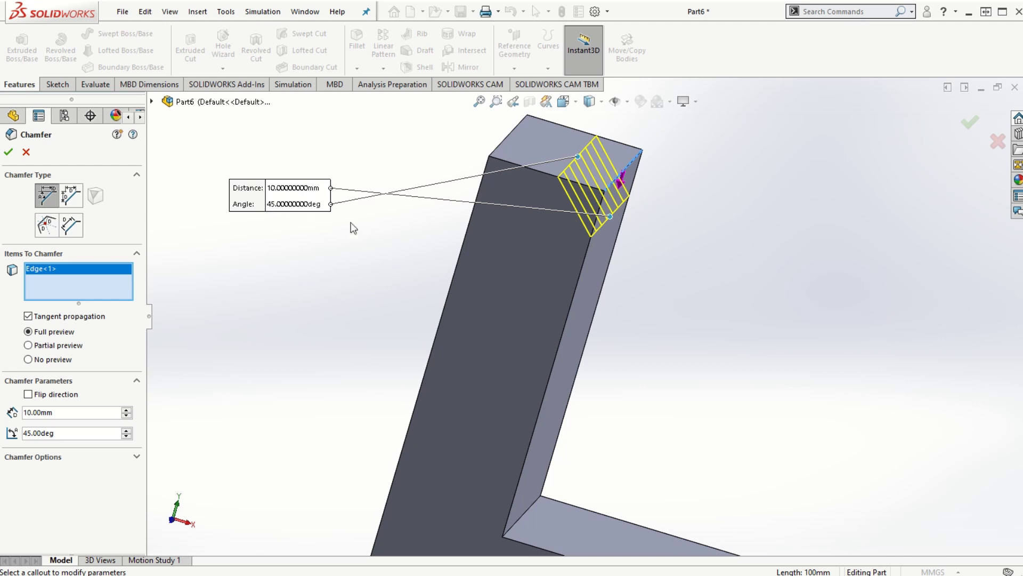
middle_drag(715, 322, 638, 184)
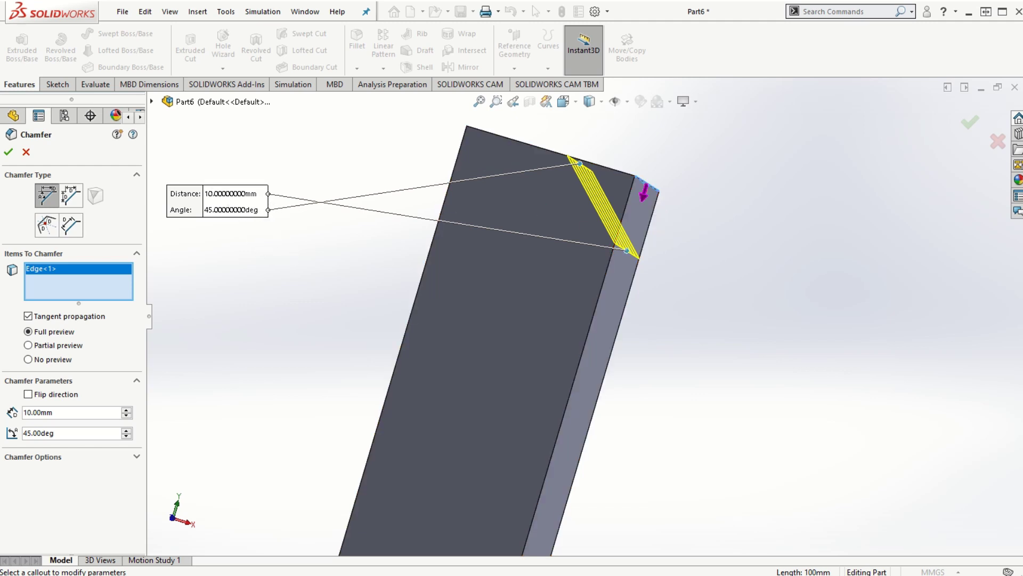
Step: Set the chamfer distance to 5 mm at 45° and check the preview
click(225, 196)
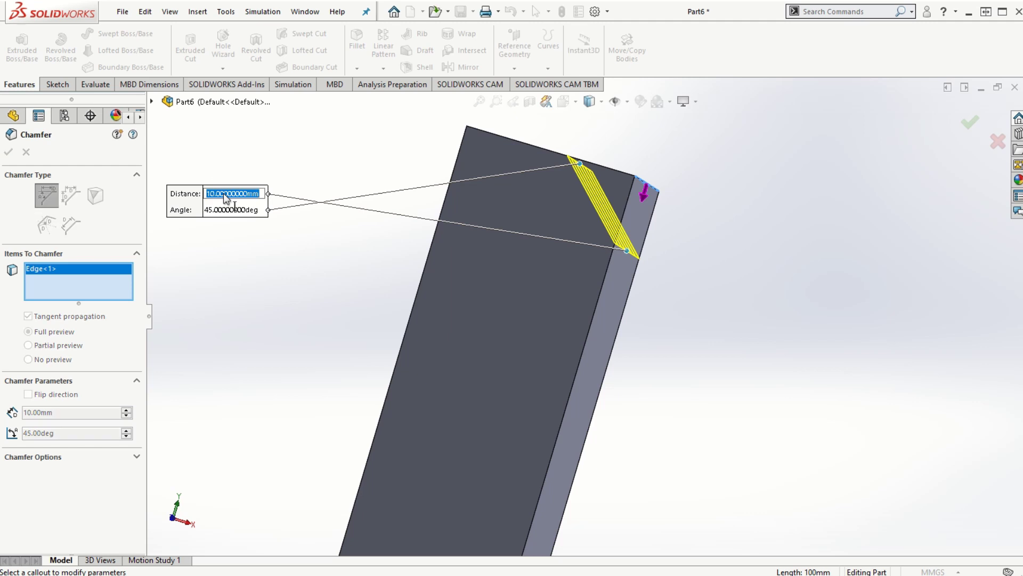
text(5)
key(Return)
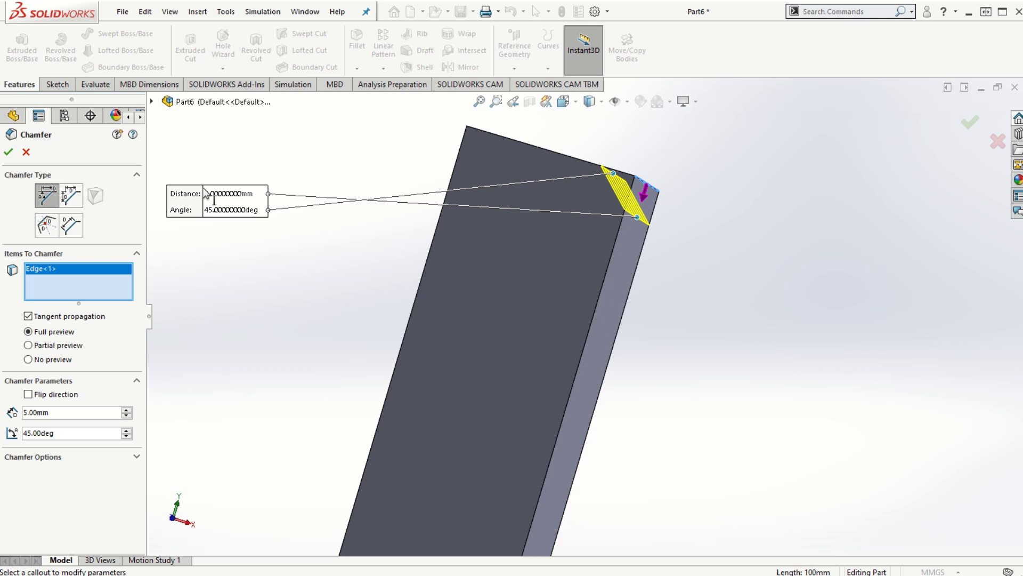
middle_drag(654, 290, 682, 288)
middle_drag(674, 197, 645, 196)
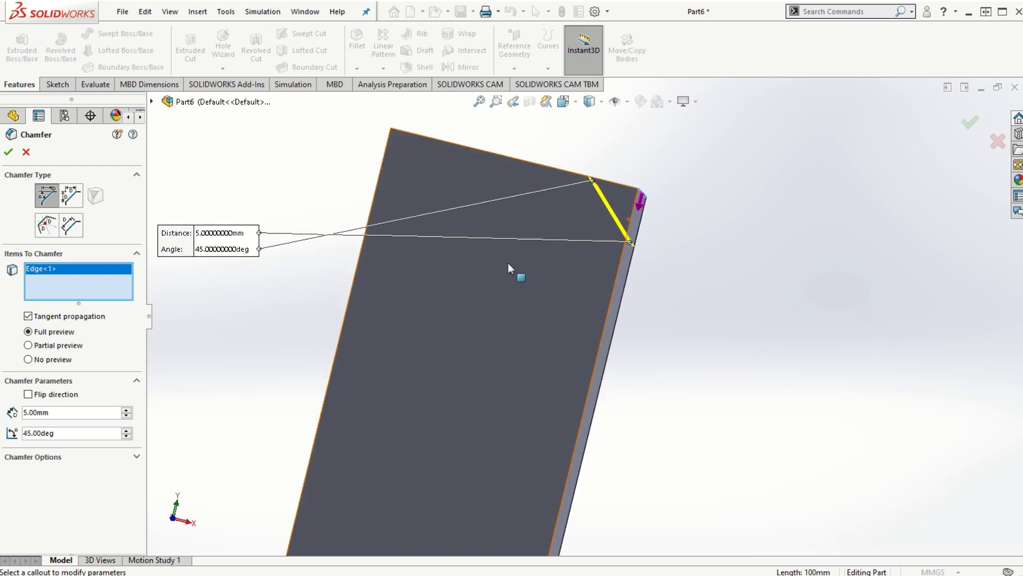
Step: Raise the chamfer angle to 60° with the spin arrows
click(127, 431)
click(127, 432)
click(126, 431)
click(126, 430)
click(126, 431)
click(126, 430)
click(126, 431)
click(127, 430)
click(127, 430)
click(126, 431)
click(126, 430)
click(126, 431)
click(126, 430)
click(126, 431)
click(126, 430)
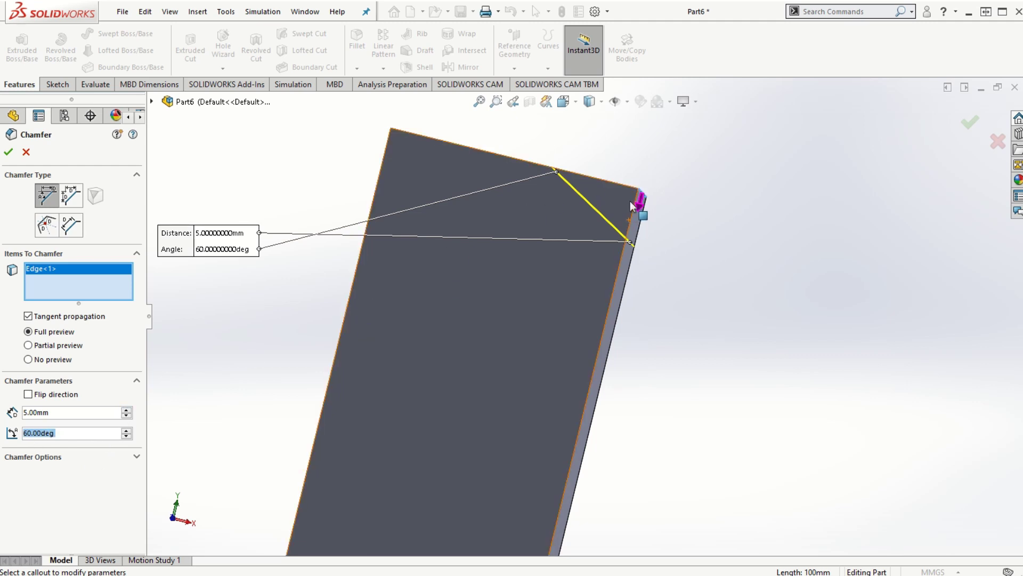
Step: Set the chamfer distance to 7 mm
click(126, 410)
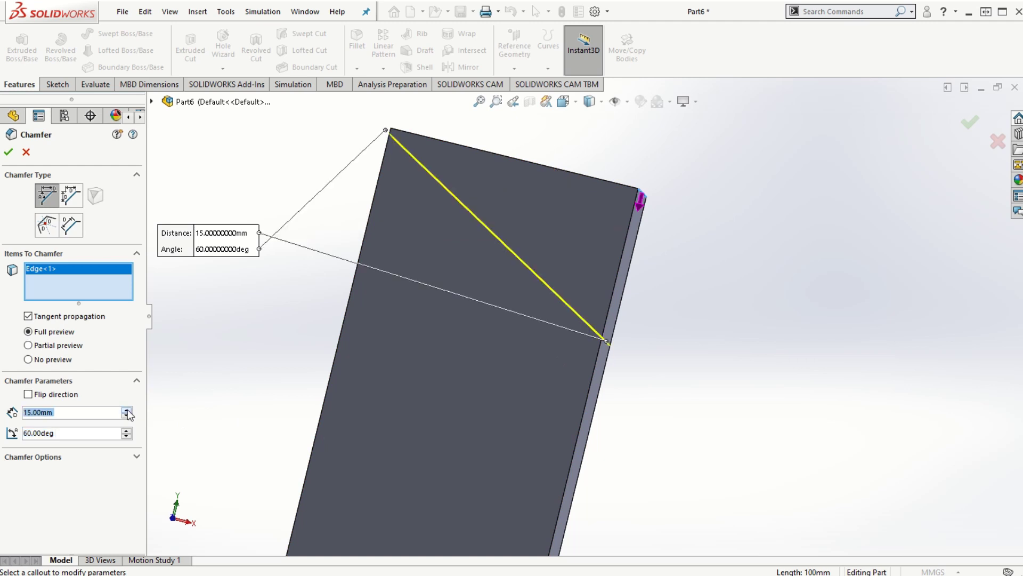
click(127, 416)
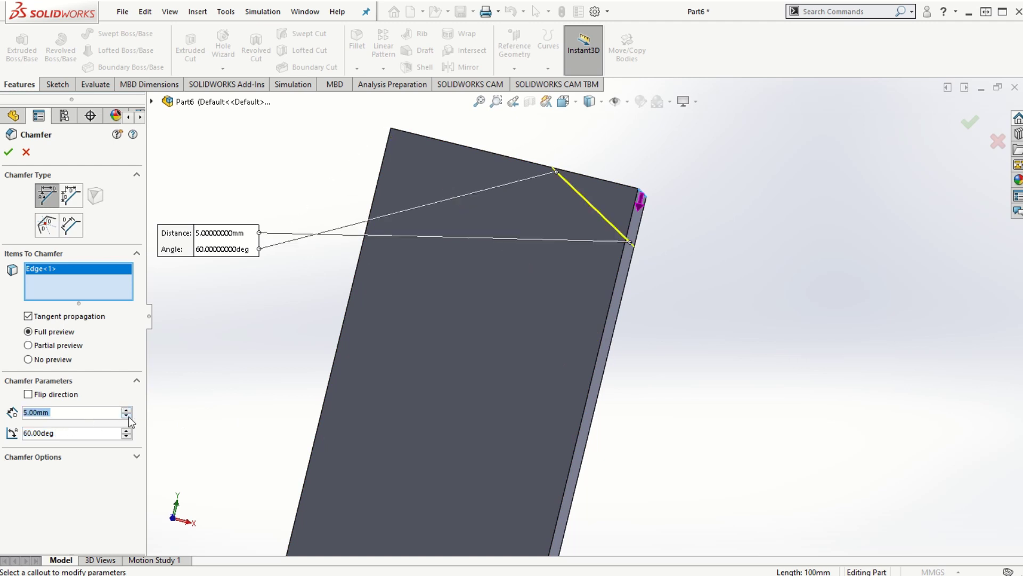
click(67, 412)
key(ctrl+a)
text(7)
key(Return)
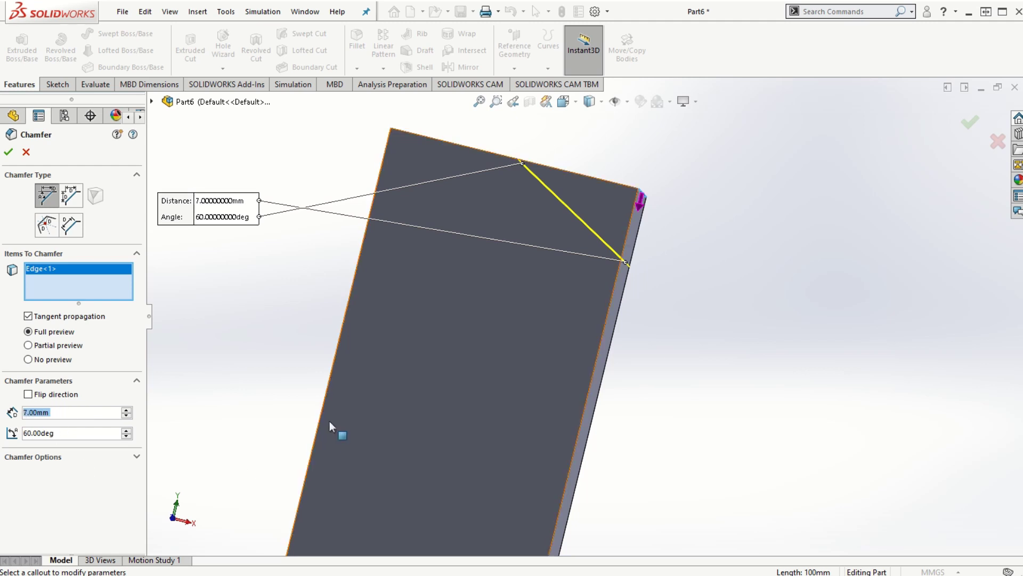
Step: Accept the 7 mm by 60° chamfer as Chamfer1 and inspect its face
click(8, 152)
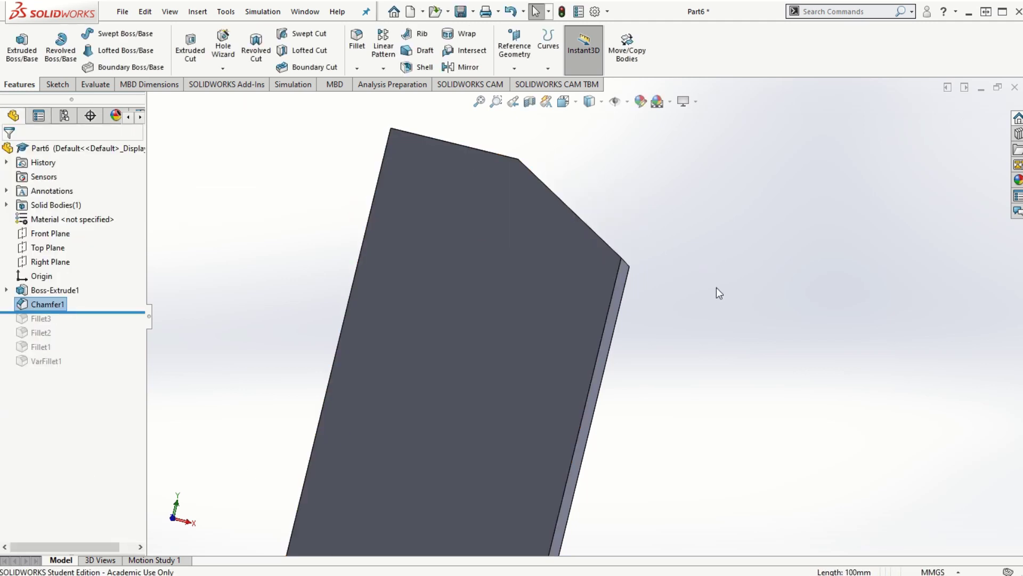
middle_drag(720, 290, 714, 341)
scroll(717, 317, up, 5)
middle_drag(719, 293, 581, 286)
click(570, 248)
middle_drag(691, 289, 731, 354)
ctrl+middle_drag(534, 362, 590, 359)
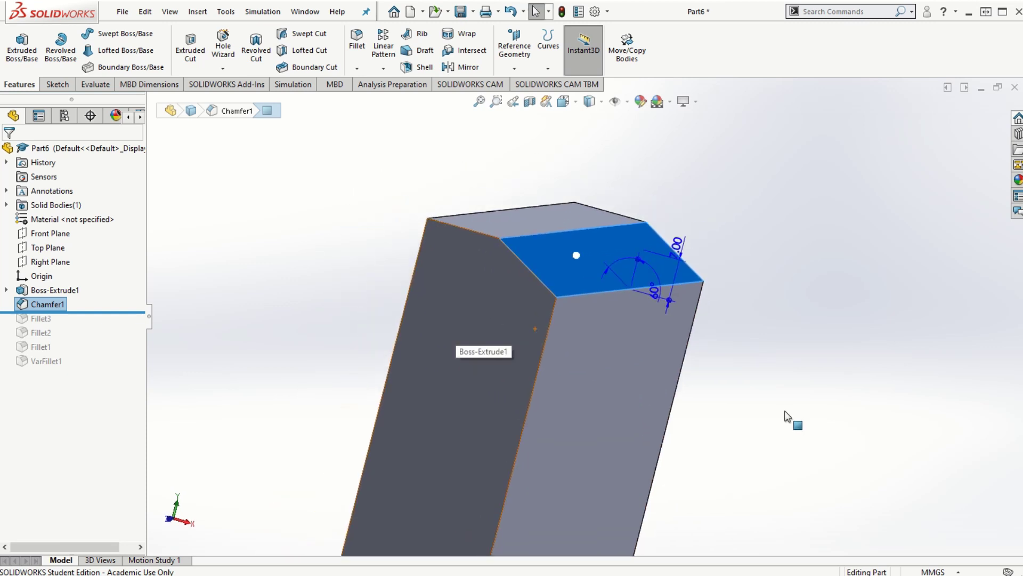
Step: Roll back above Chamfer1 and start a distance-distance chamfer on the upper arm's corner edge
drag(76, 312, 75, 298)
click(356, 67)
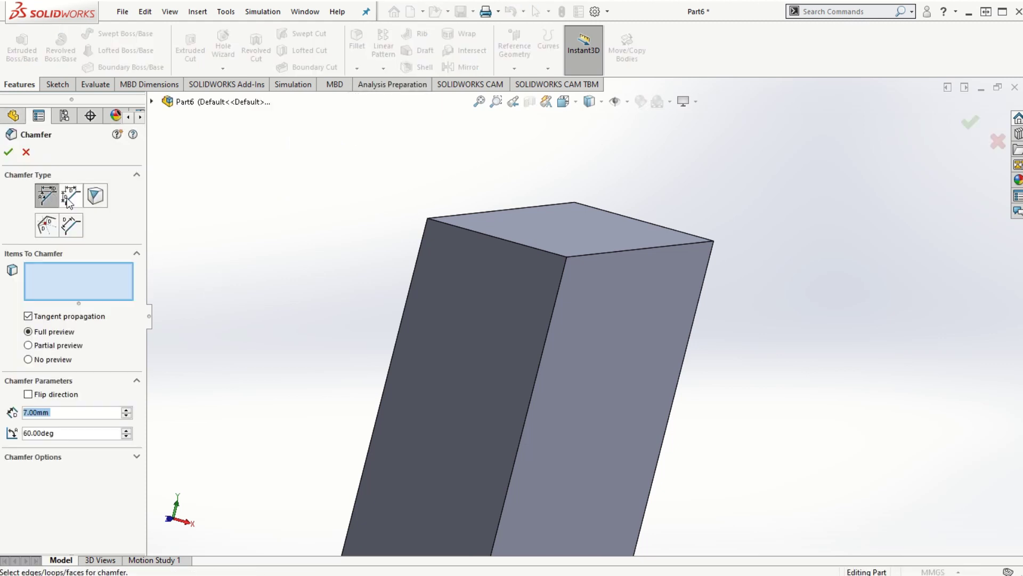
click(68, 199)
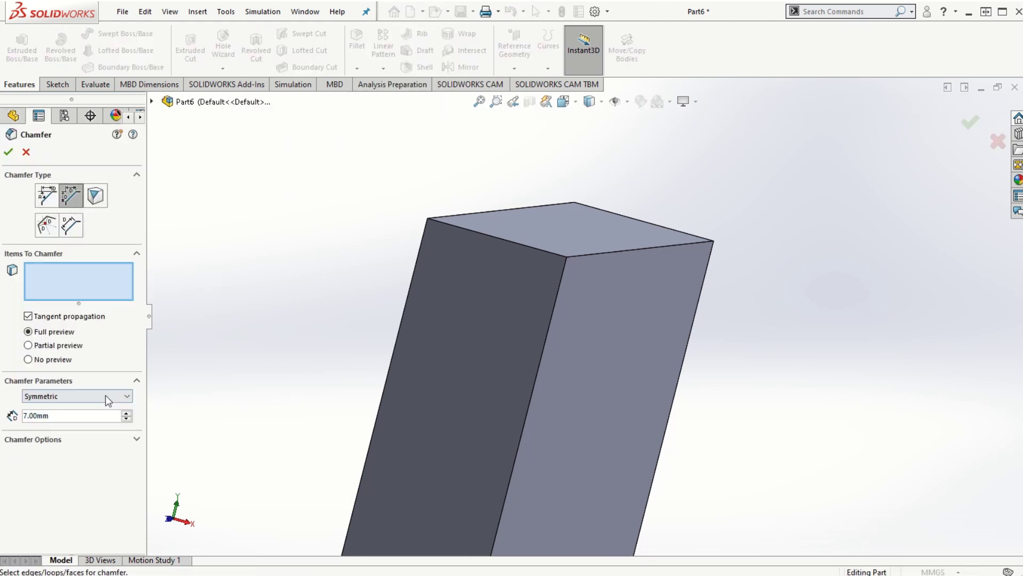
click(128, 397)
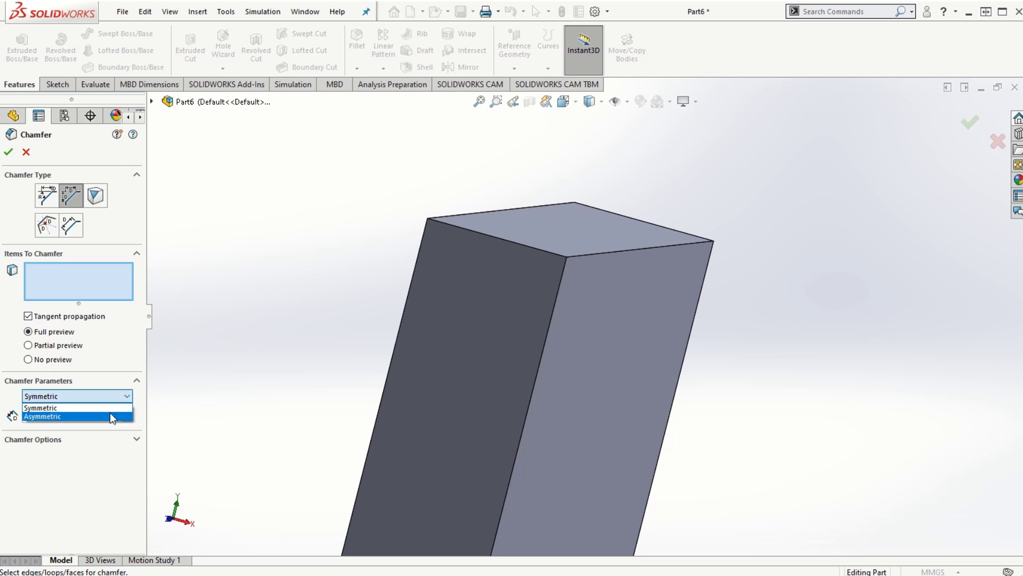
click(116, 398)
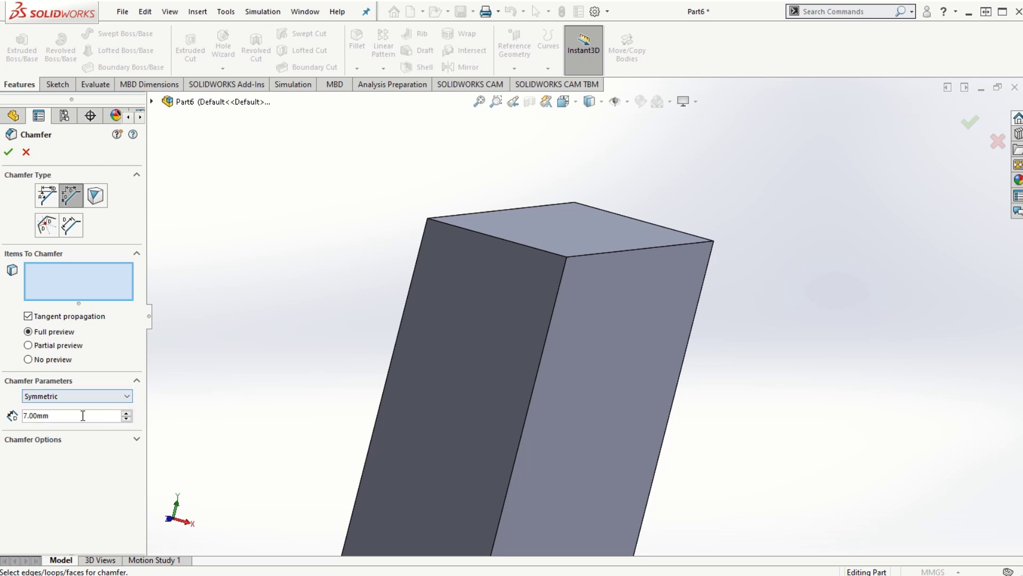
click(597, 252)
middle_drag(542, 400, 791, 409)
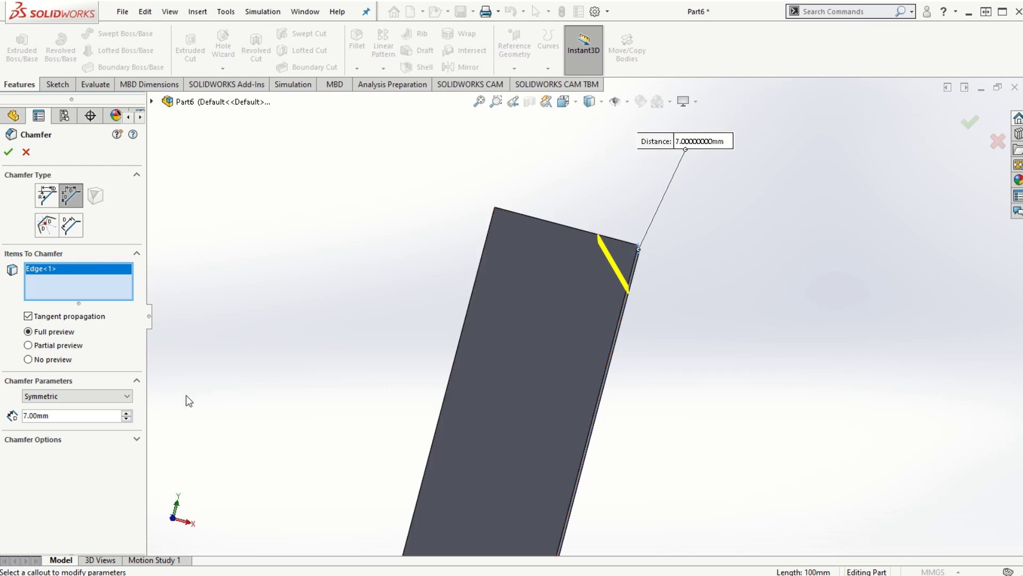
Step: Make the chamfer asymmetric with distances 10 mm and 15 mm and apply it
click(82, 400)
click(80, 418)
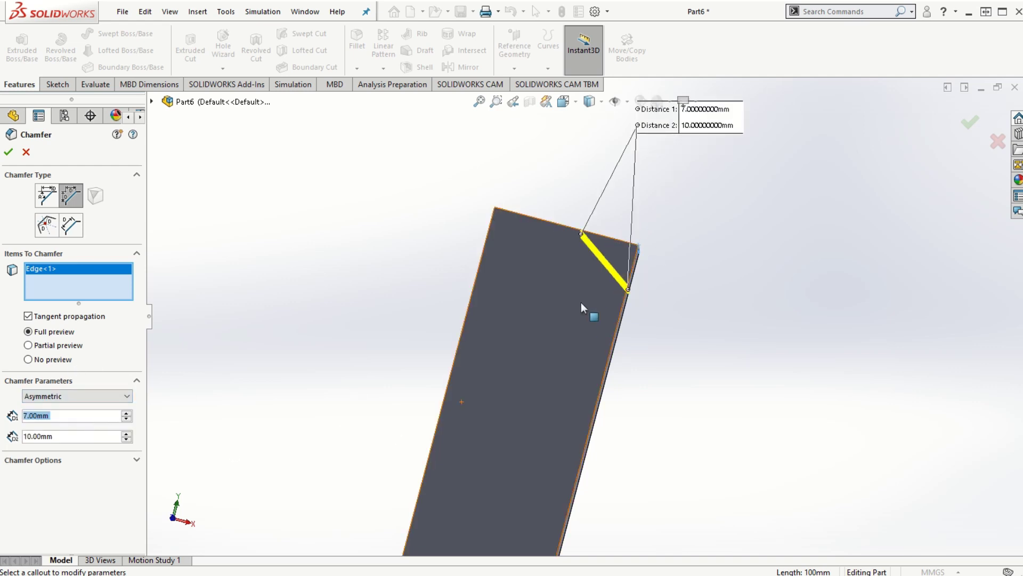
drag(713, 130, 810, 207)
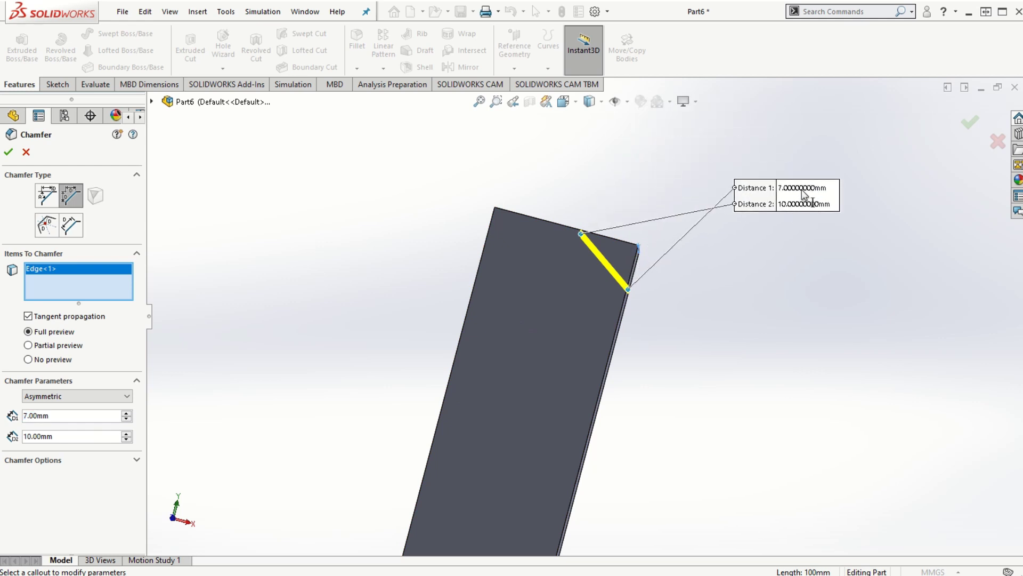
click(801, 190)
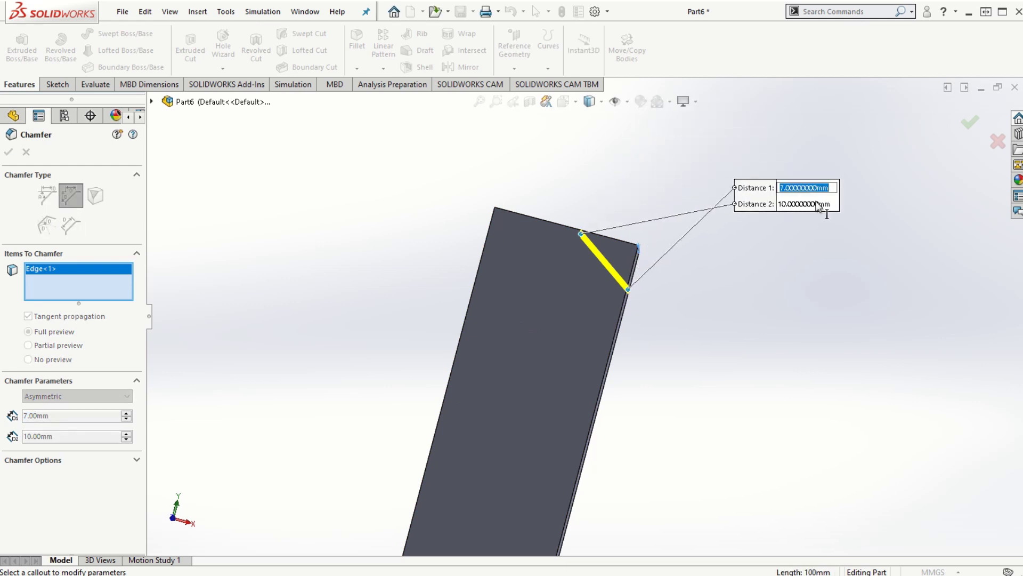
text(10)
key(Return)
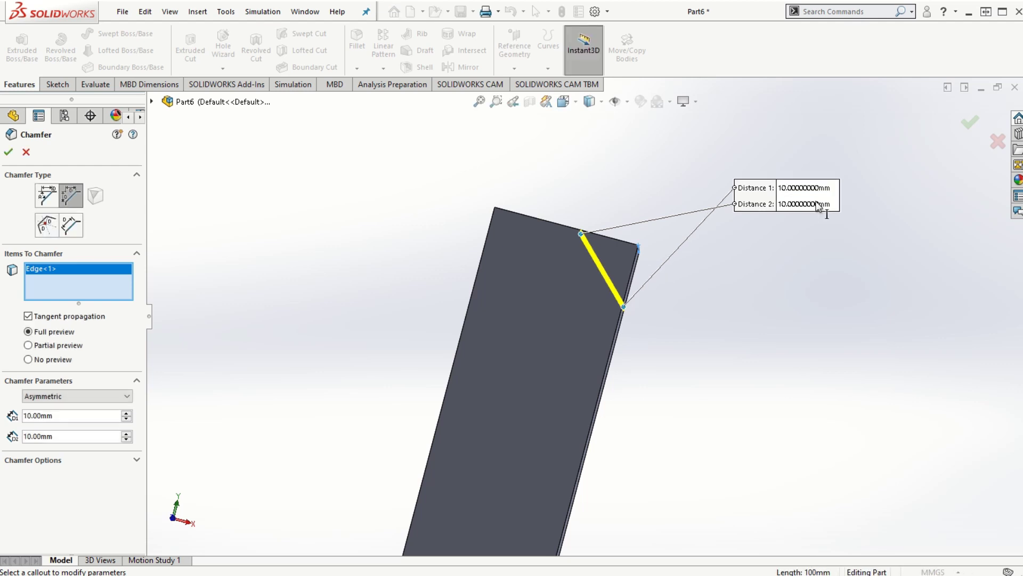
click(819, 207)
text(15)
key(Return)
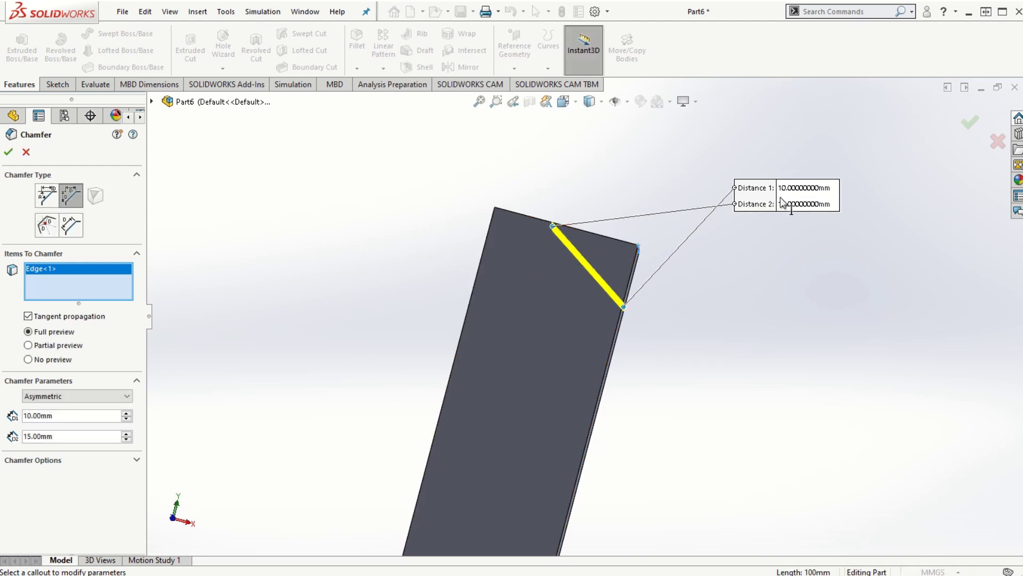
click(7, 153)
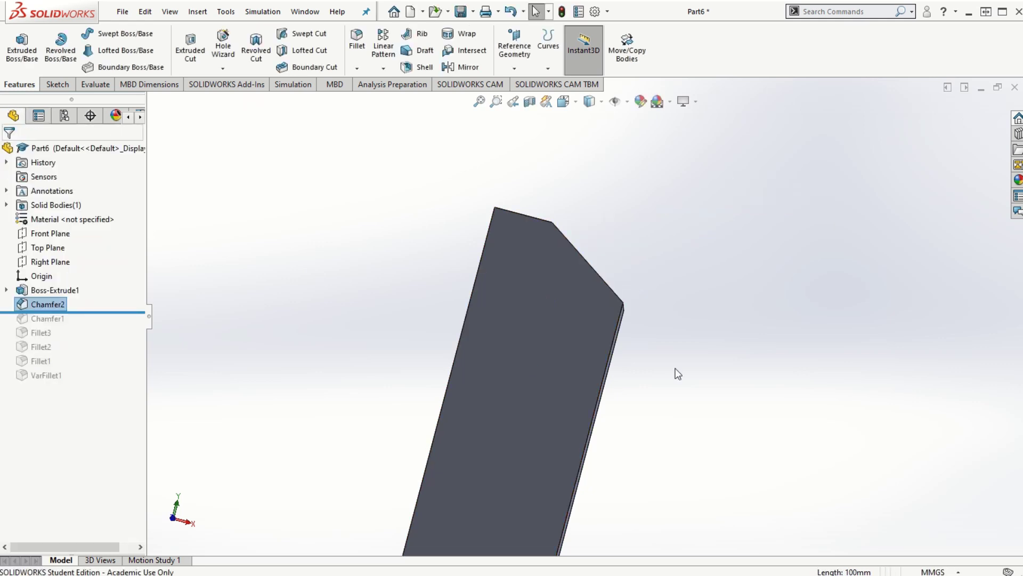
Step: Roll back above Chamfer2 and apply a 10, 20, 20 mm vertex chamfer to the corner
key(ctrl+7)
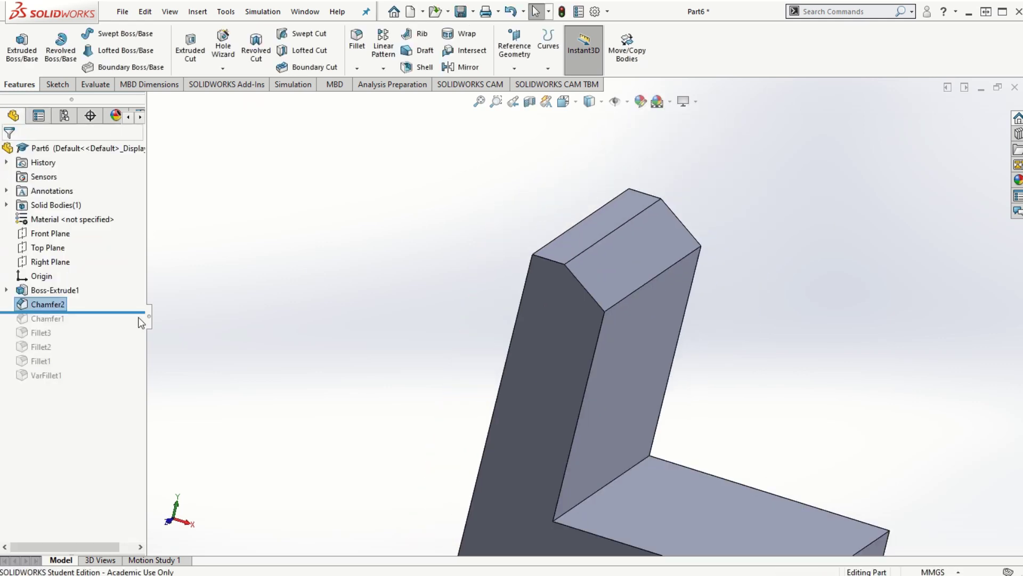
drag(132, 313, 130, 297)
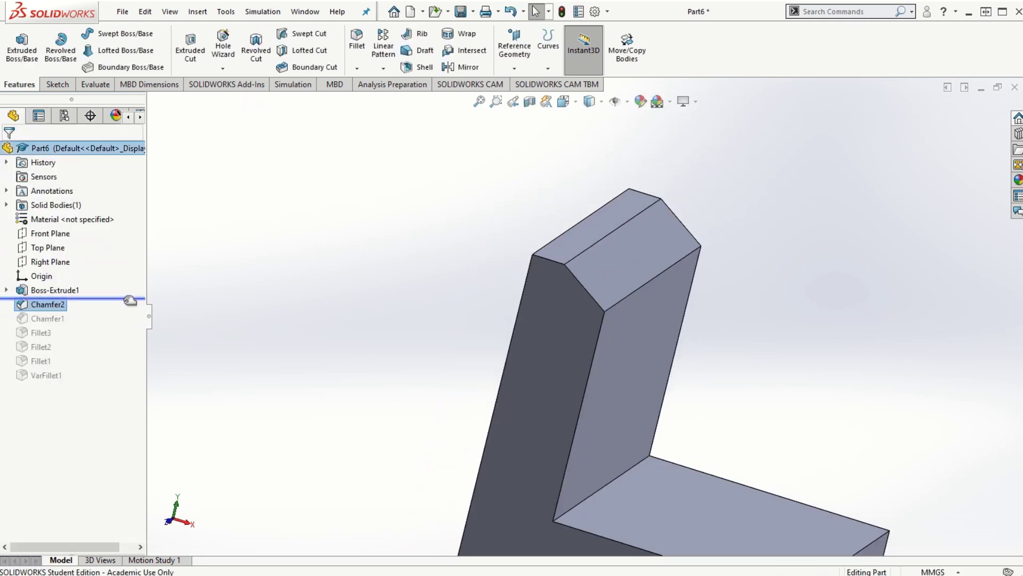
click(357, 68)
click(373, 99)
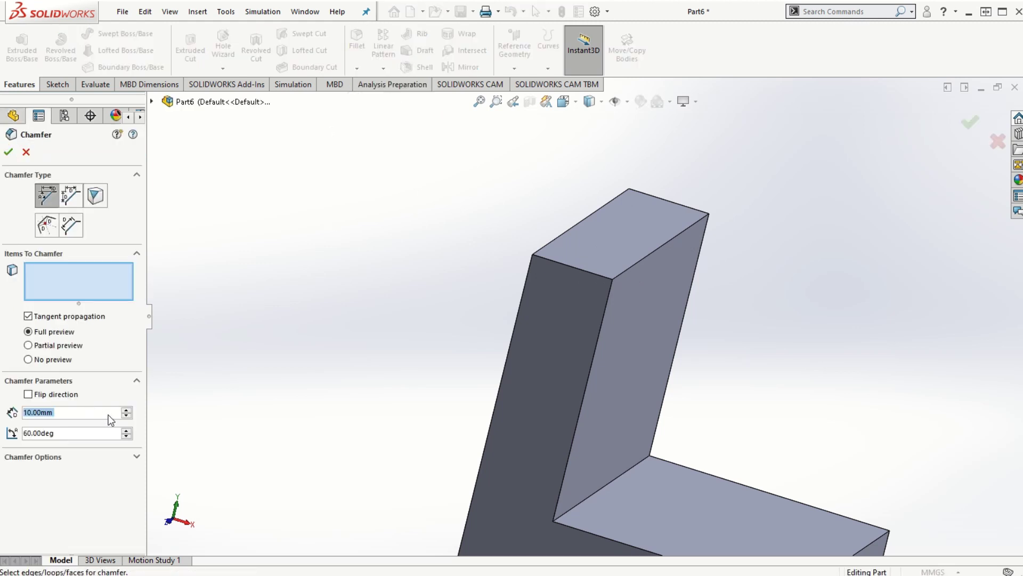
click(96, 196)
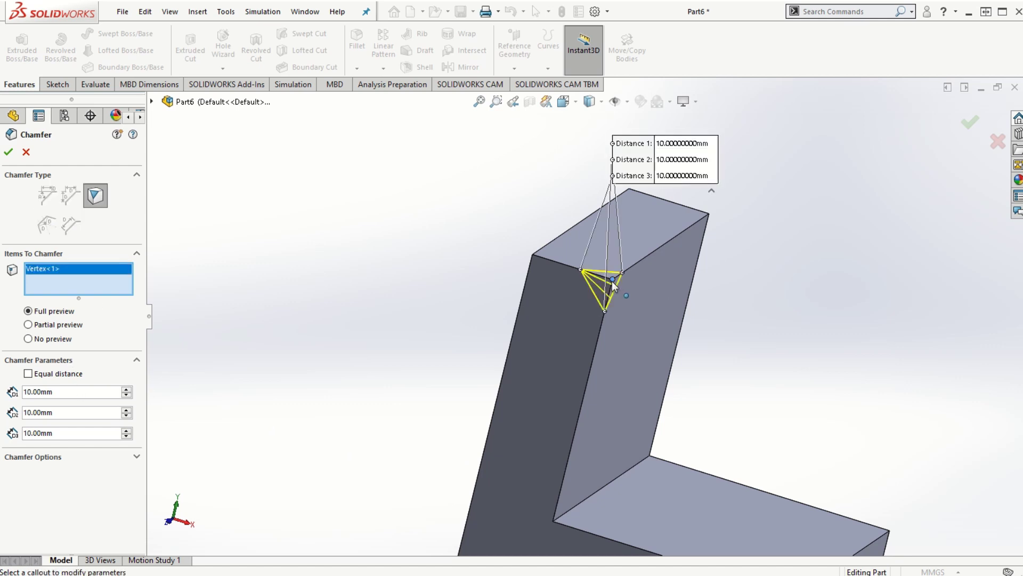
click(128, 409)
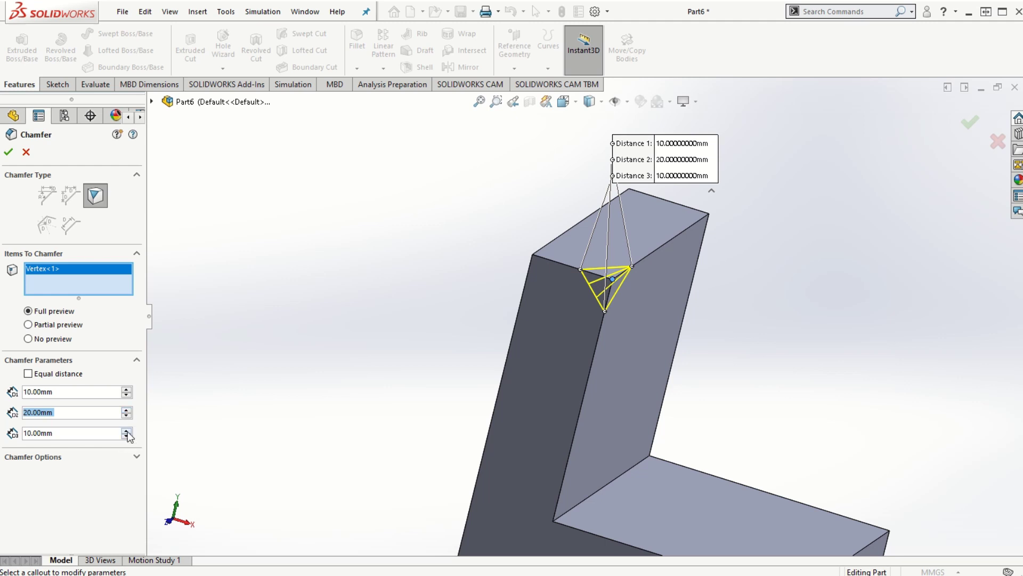
click(127, 430)
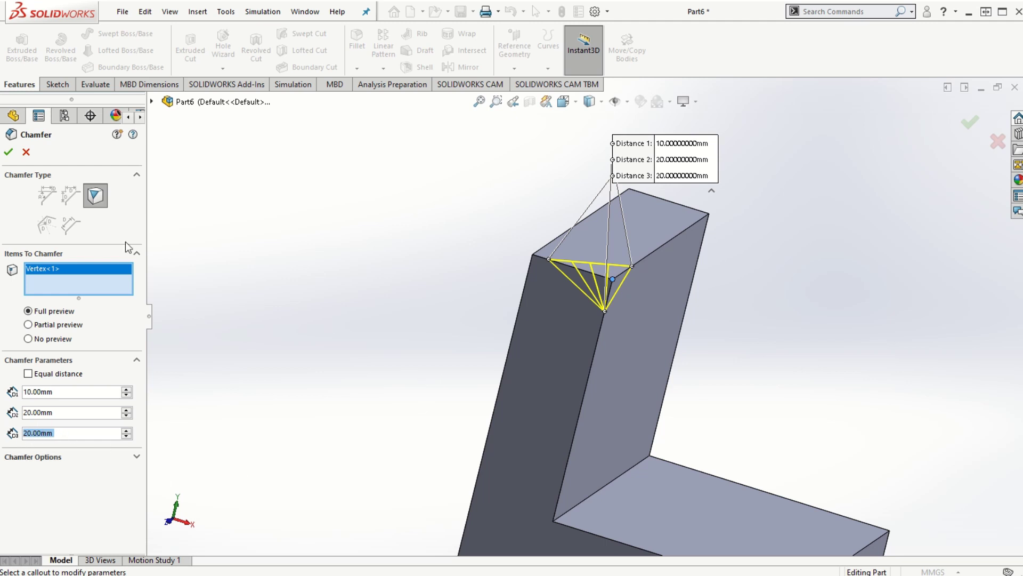
click(8, 154)
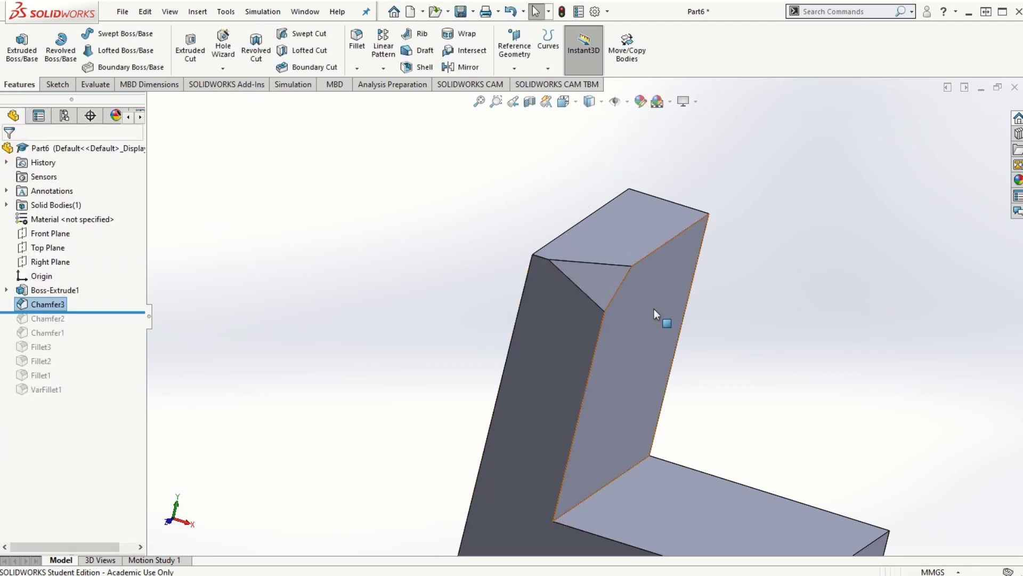
Step: Inspect the corner cut, roll back to Boss-Extrude1, and start a new chamfer
middle_drag(660, 333, 574, 374)
scroll(314, 302, down, 5)
click(553, 342)
scroll(683, 405, up, 1)
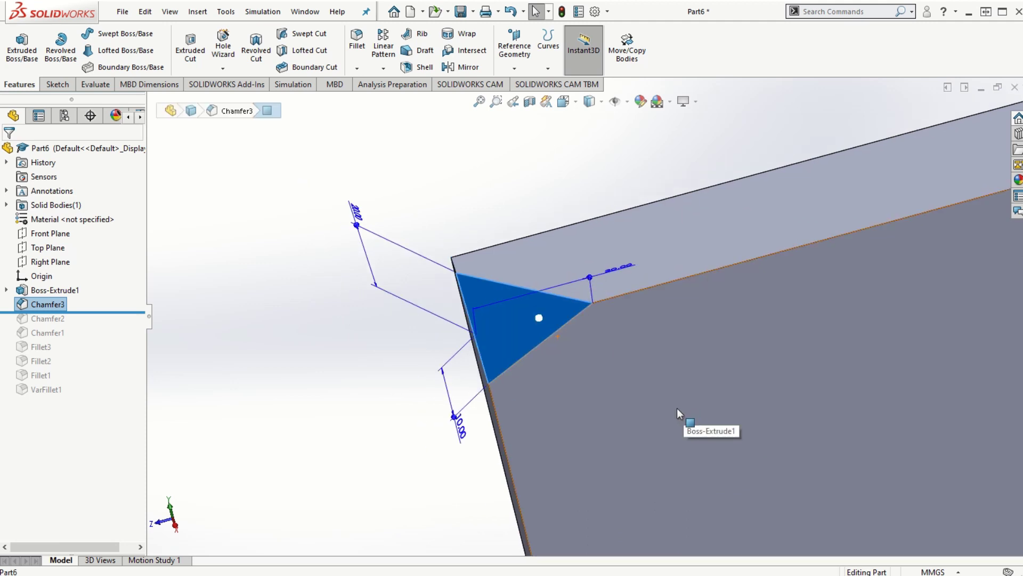
scroll(529, 464, up, 2)
middle_drag(529, 465, 592, 446)
scroll(593, 443, down, 1)
drag(114, 312, 114, 297)
click(357, 68)
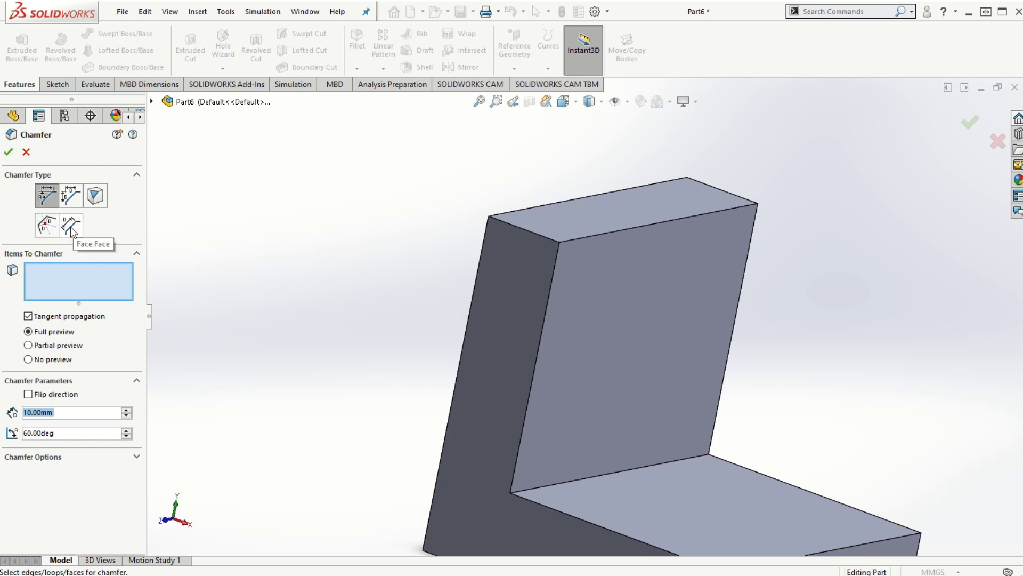
Step: Choose a face-face chamfer with only the upper arm's inner face as Face Set 1
click(70, 231)
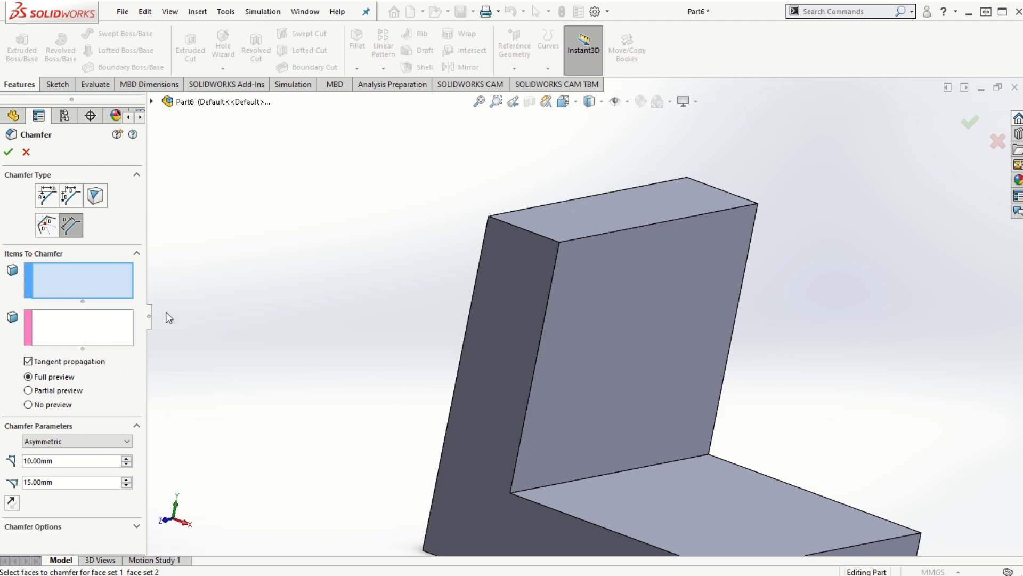
click(612, 372)
scroll(800, 506, up, 3)
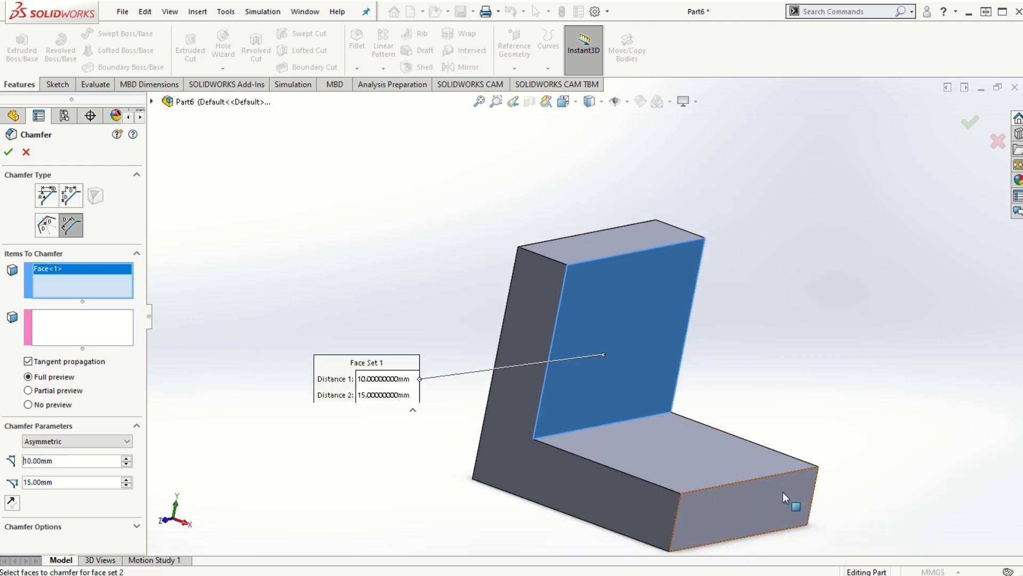
click(685, 460)
click(581, 244)
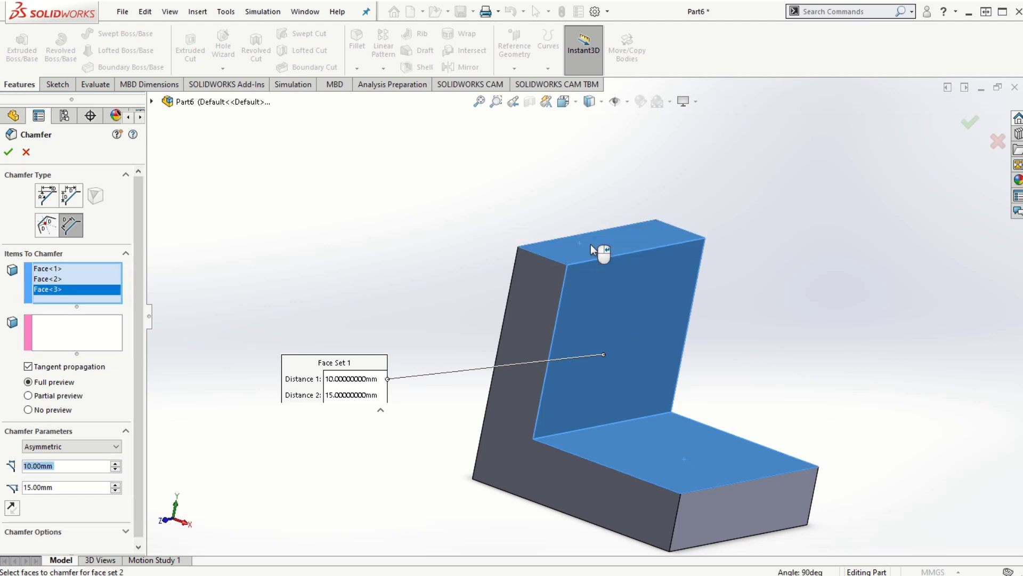
right_click(67, 276)
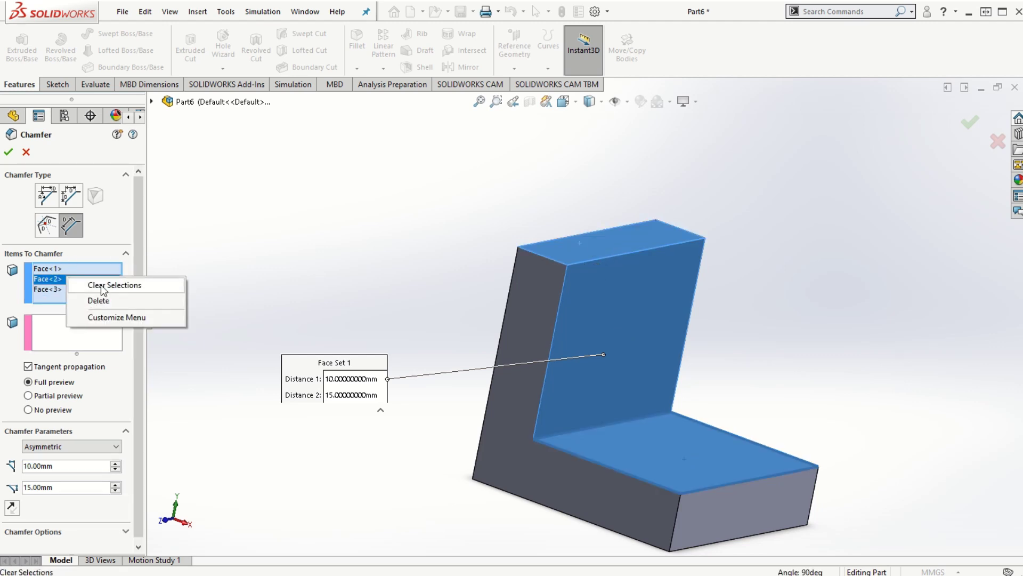
click(97, 286)
click(627, 320)
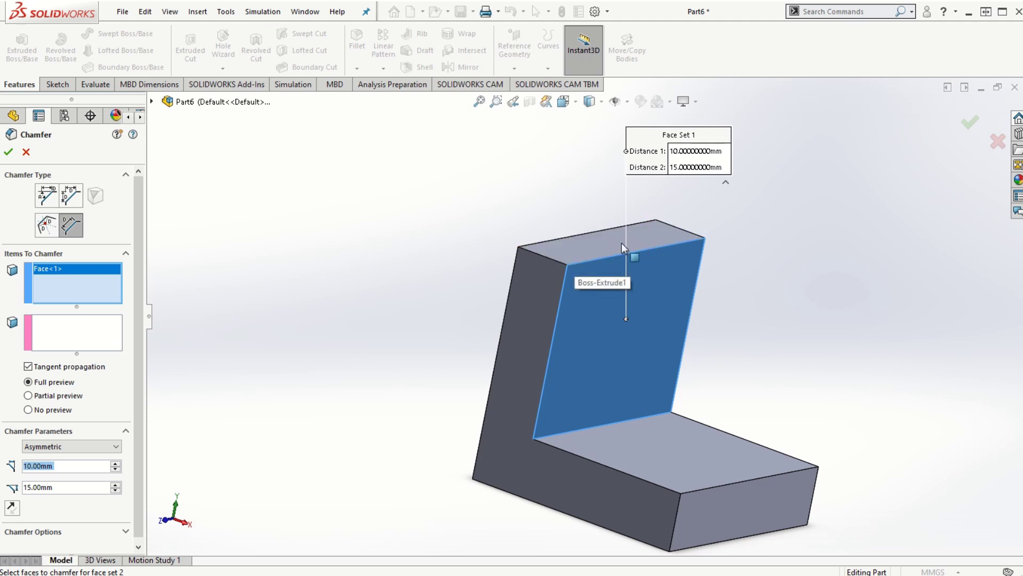
Step: Use the upper arm's top face as Face Set 2 and apply the 10 by 15 mm chamfer
click(72, 330)
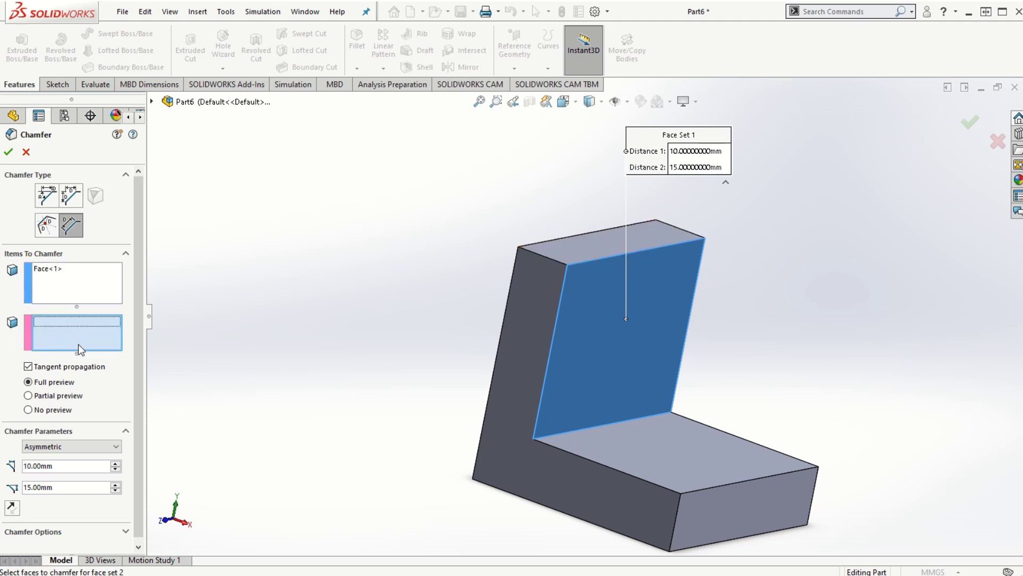
click(584, 255)
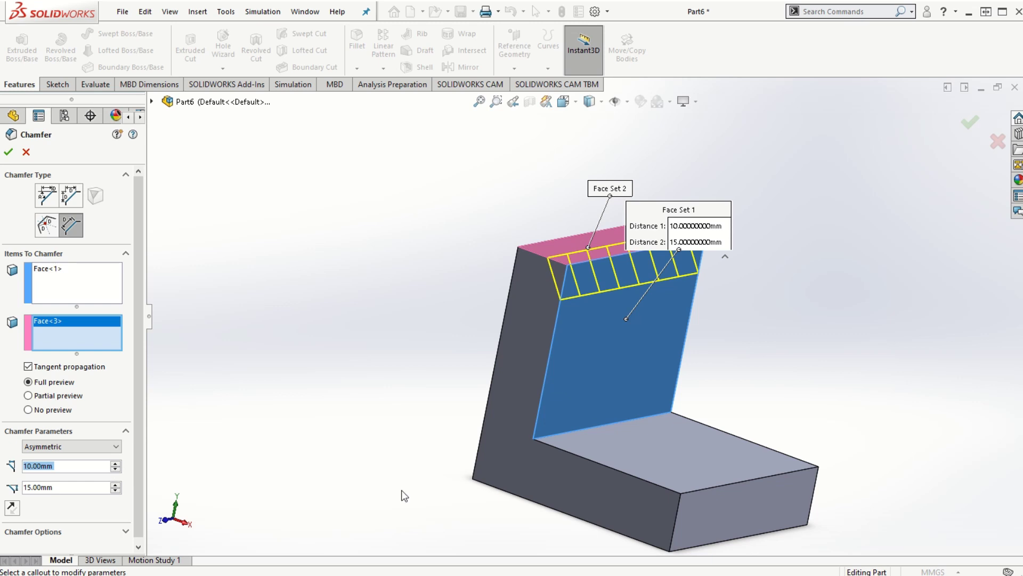
middle_drag(401, 492, 428, 484)
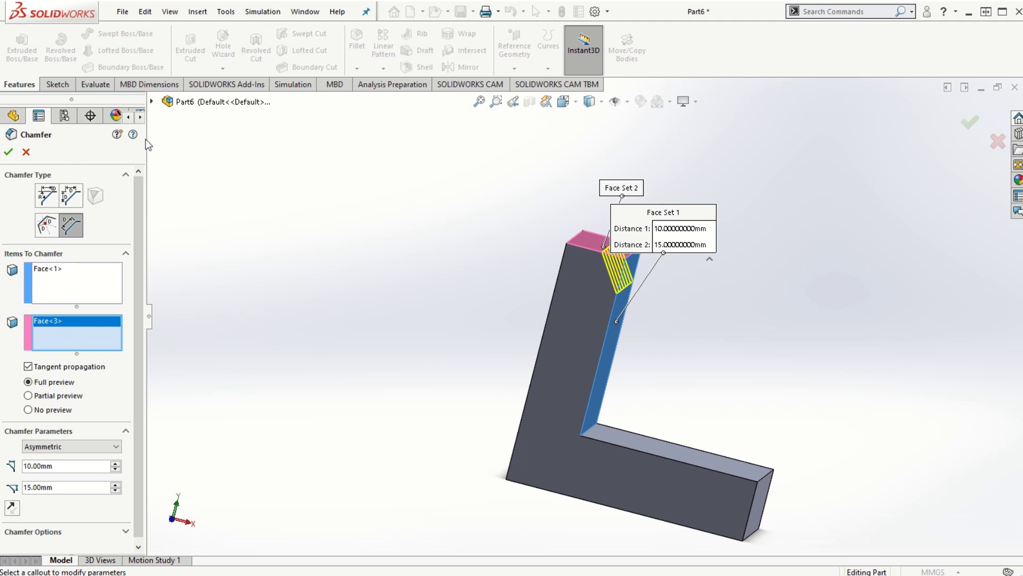
click(8, 152)
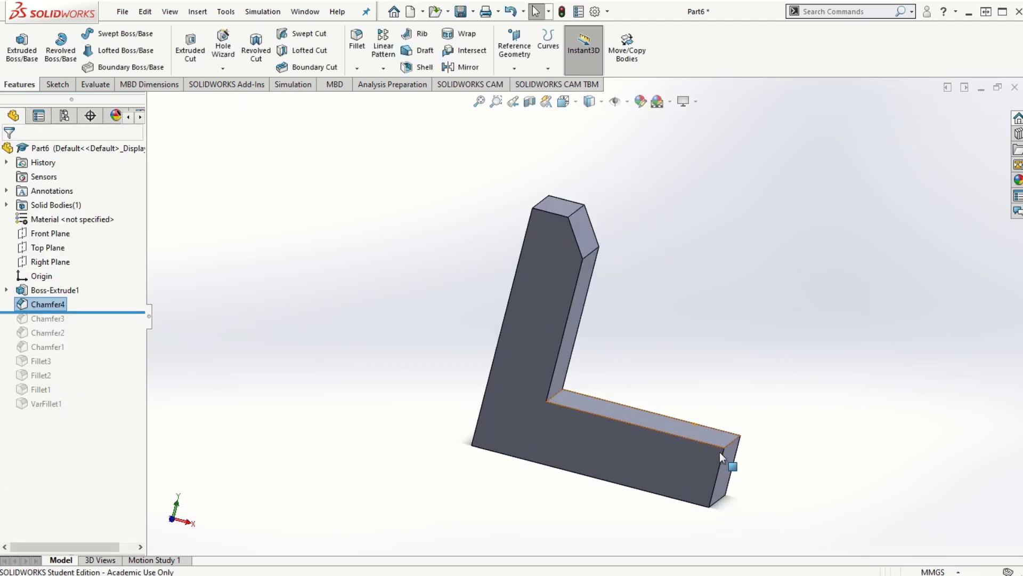
key(ctrl+7)
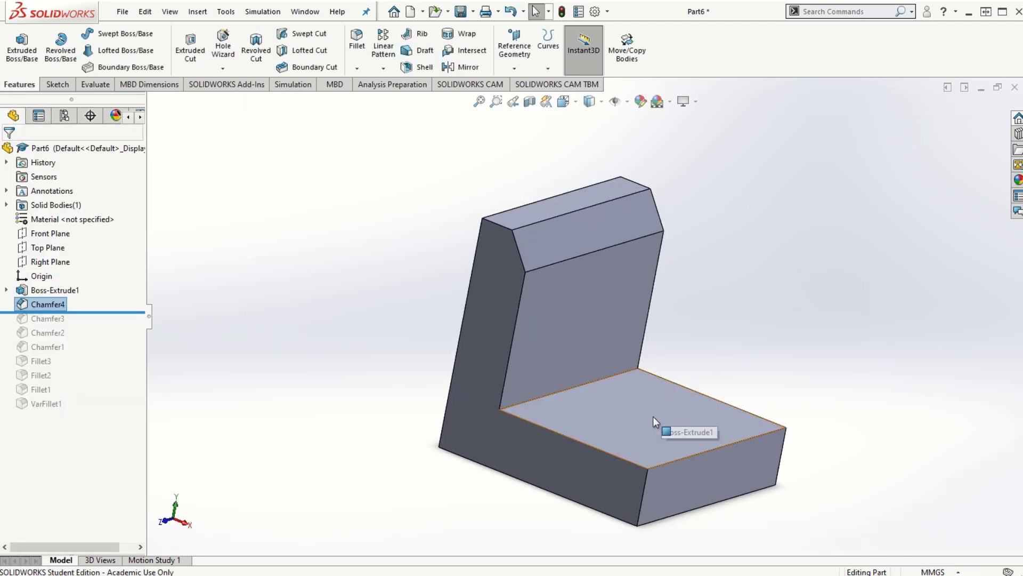